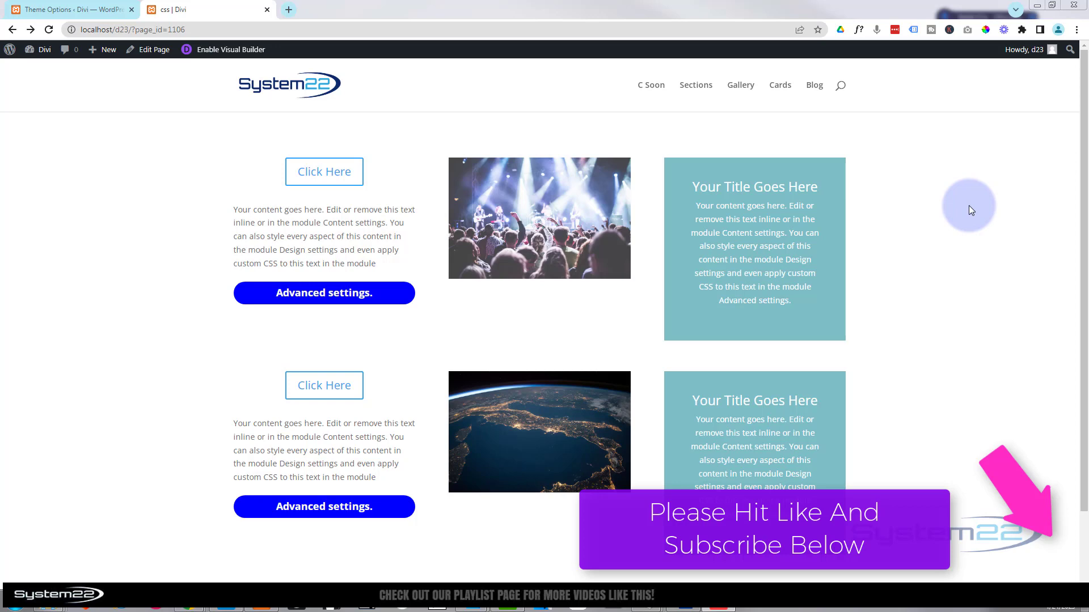
# Step: Enable the Divi visual builder on the css page from the WordPress admin bar
pyautogui.click(210, 48)
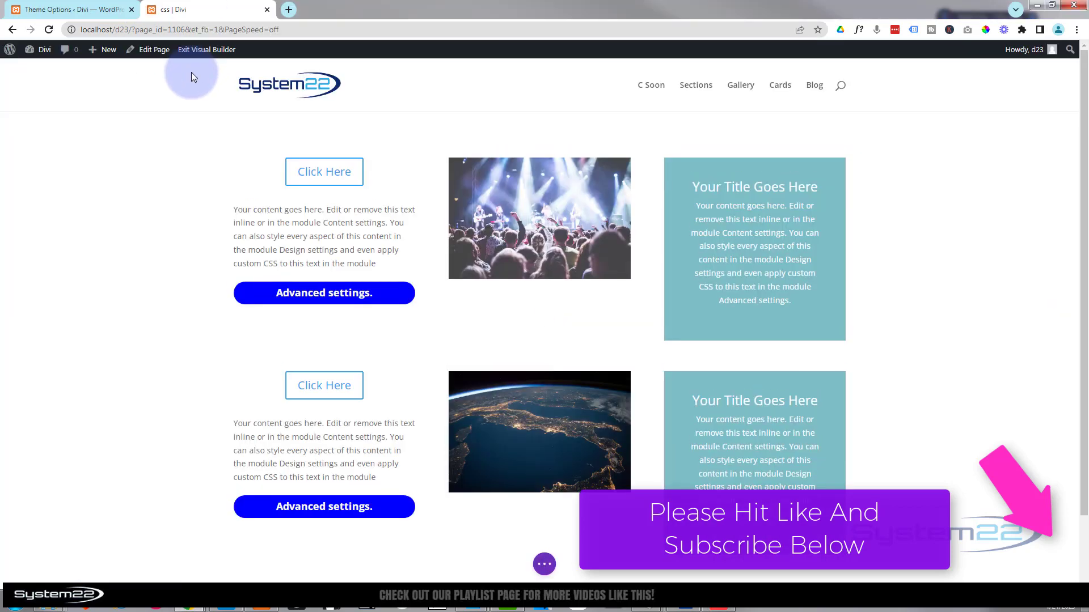
# Step: Download Bruno_Ace_SC.zip from Google Fonts in a new tab, then return to the Divi tab
pyautogui.click(289, 10)
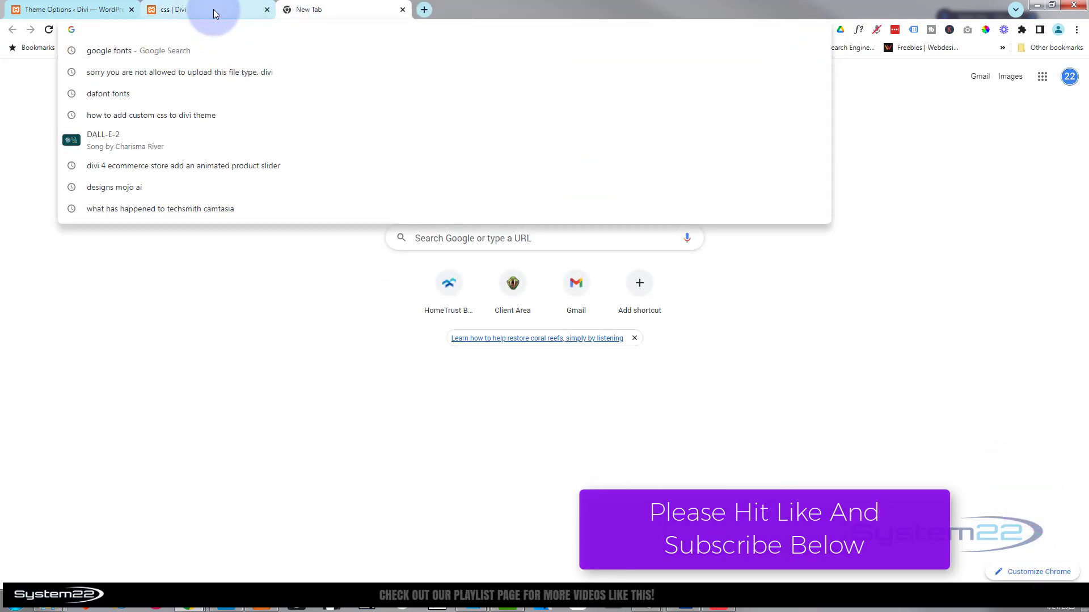
pyautogui.write('google fonts')
pyautogui.press('Return')
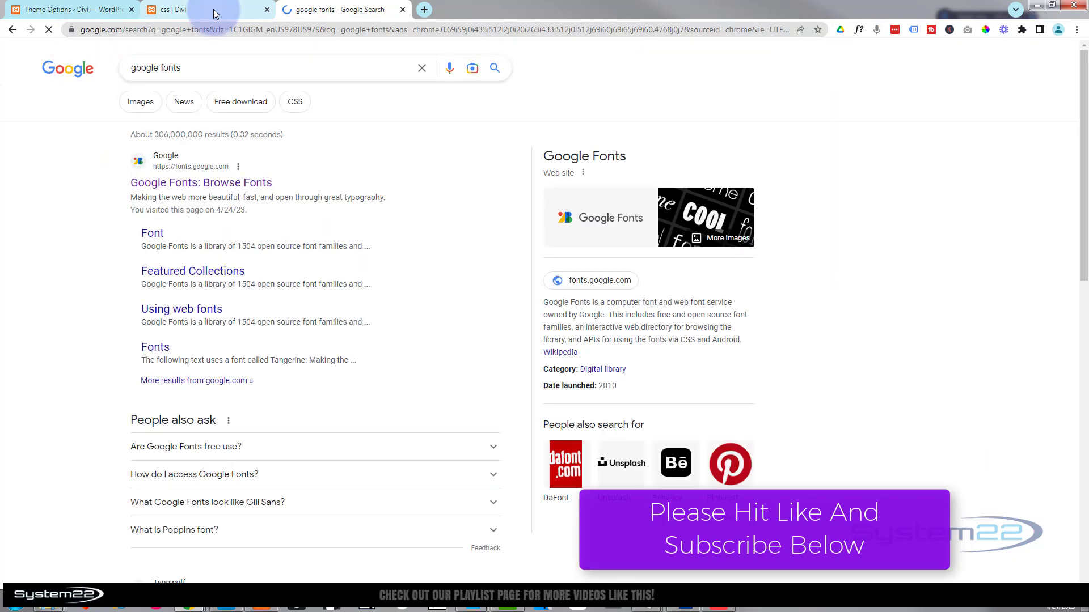
pyautogui.click(170, 182)
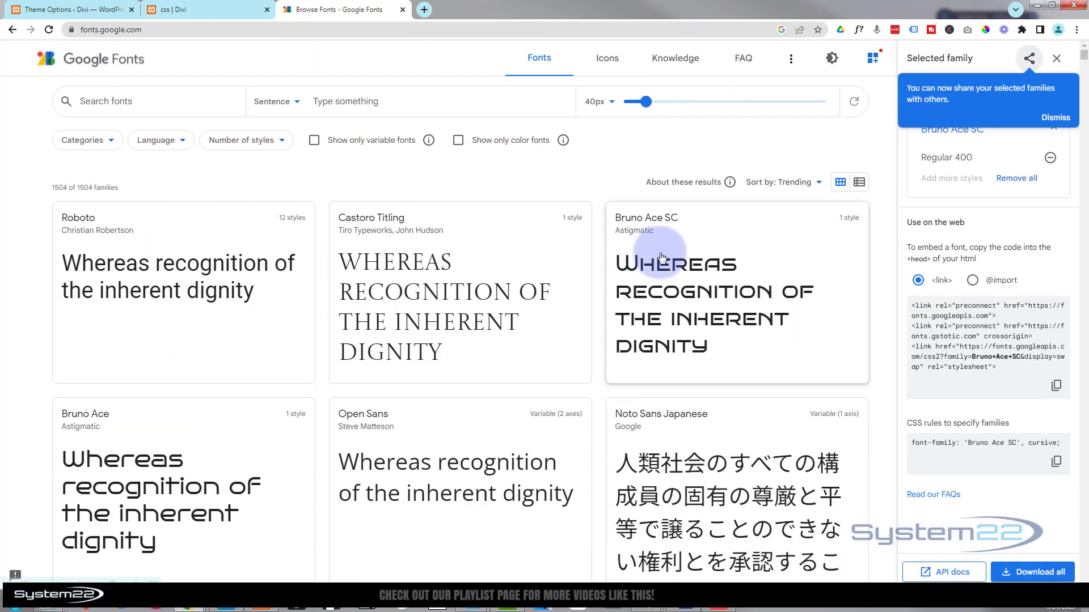
pyautogui.click(628, 216)
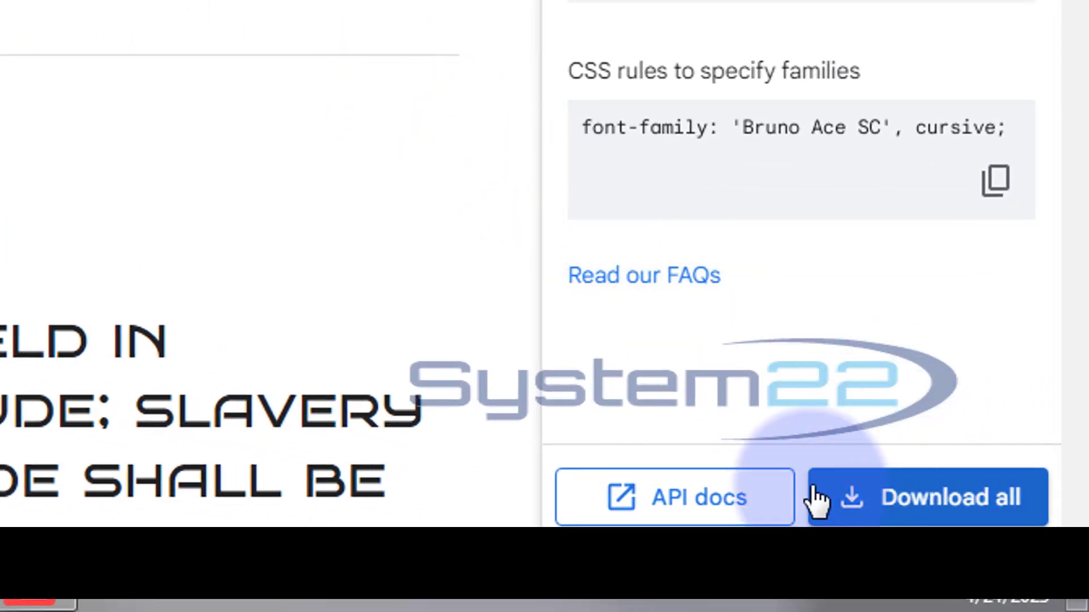
pyautogui.click(888, 497)
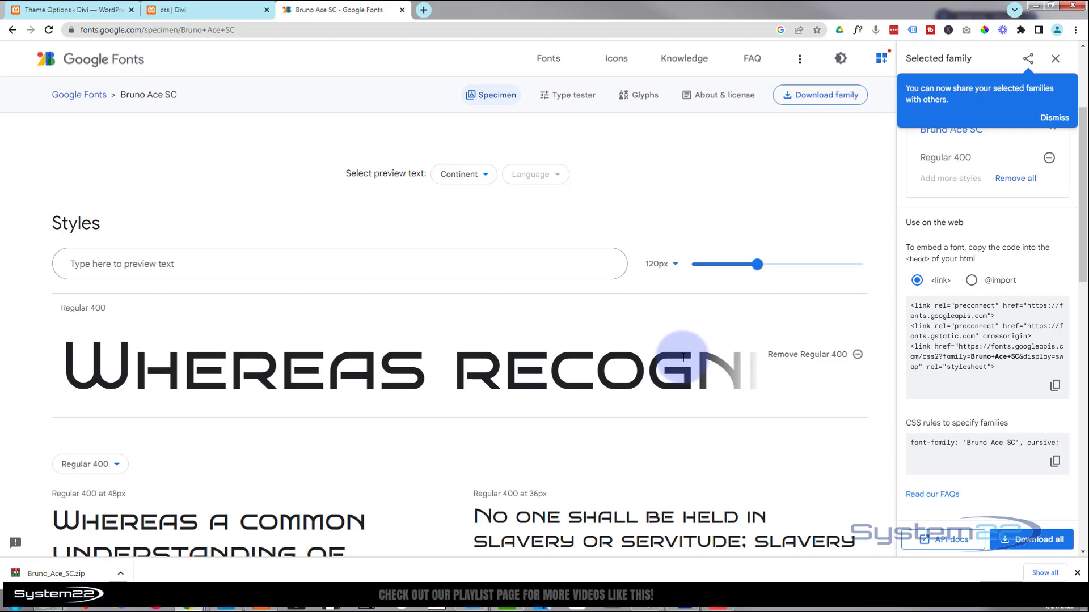
pyautogui.click(194, 10)
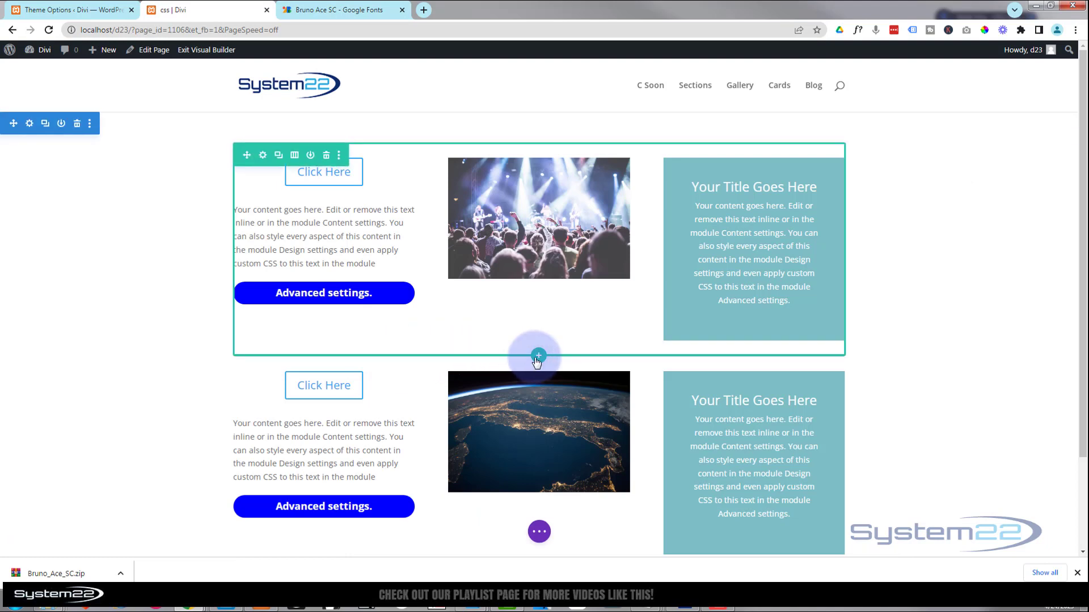
# Step: Insert a two-column row below the first row with a Blurb module in its left column
pyautogui.click(537, 357)
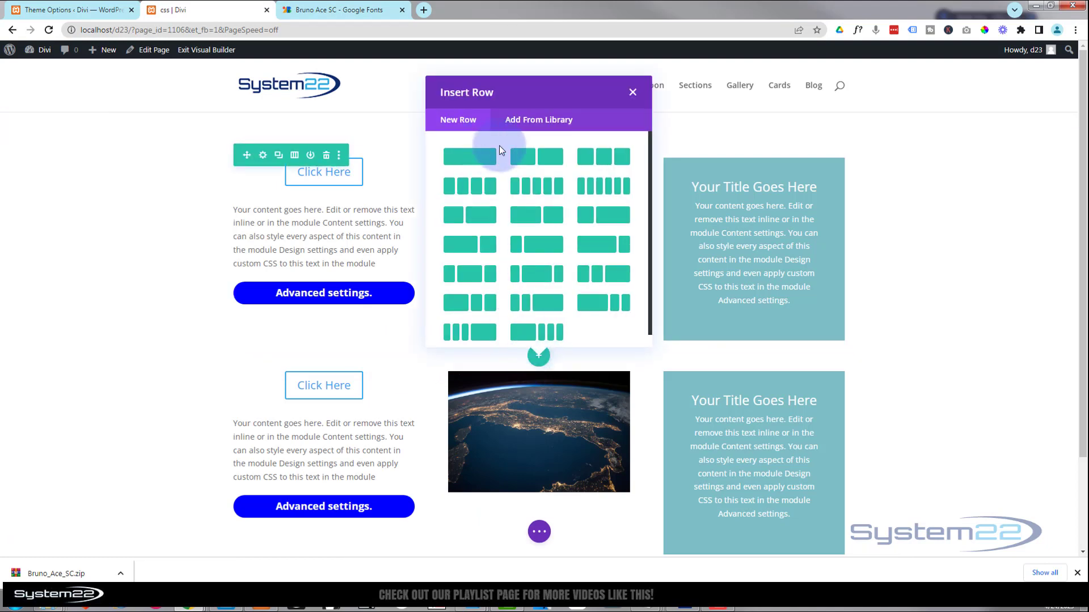
pyautogui.click(530, 157)
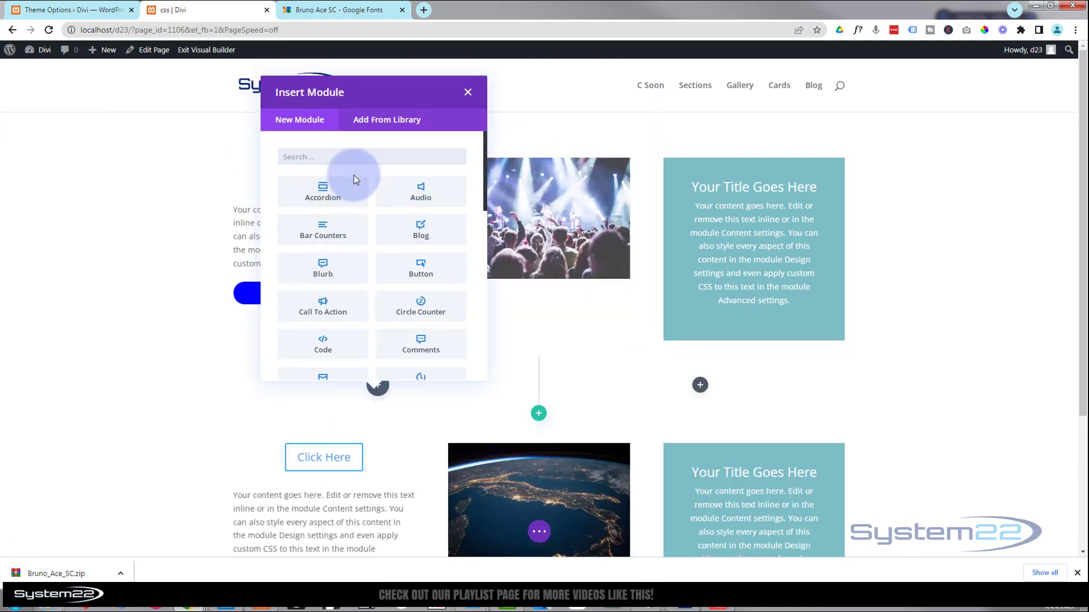
pyautogui.click(294, 271)
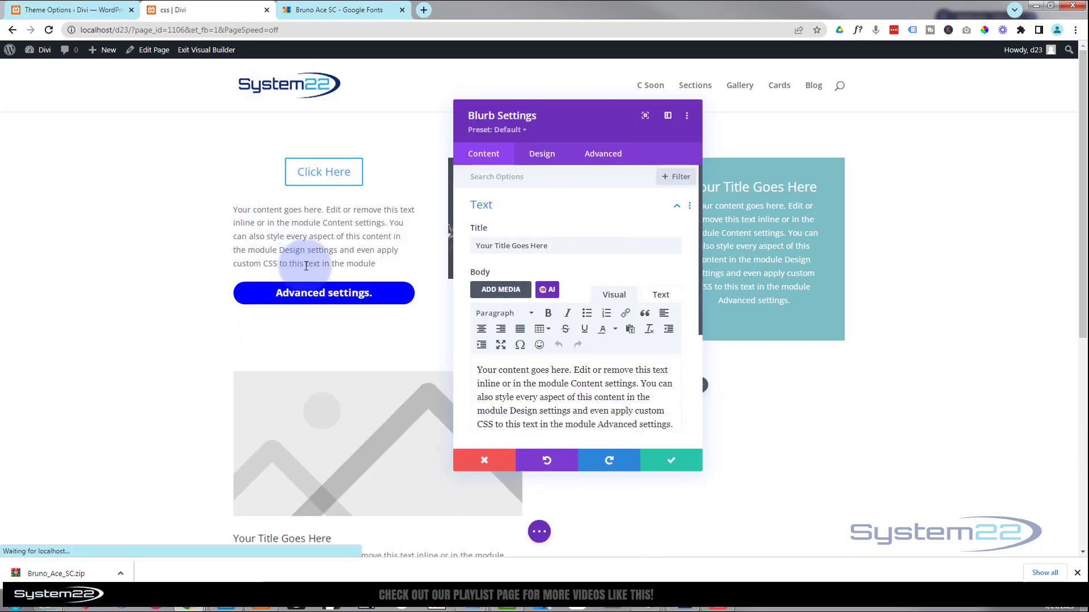
pyautogui.scroll(-2, 499, 238)
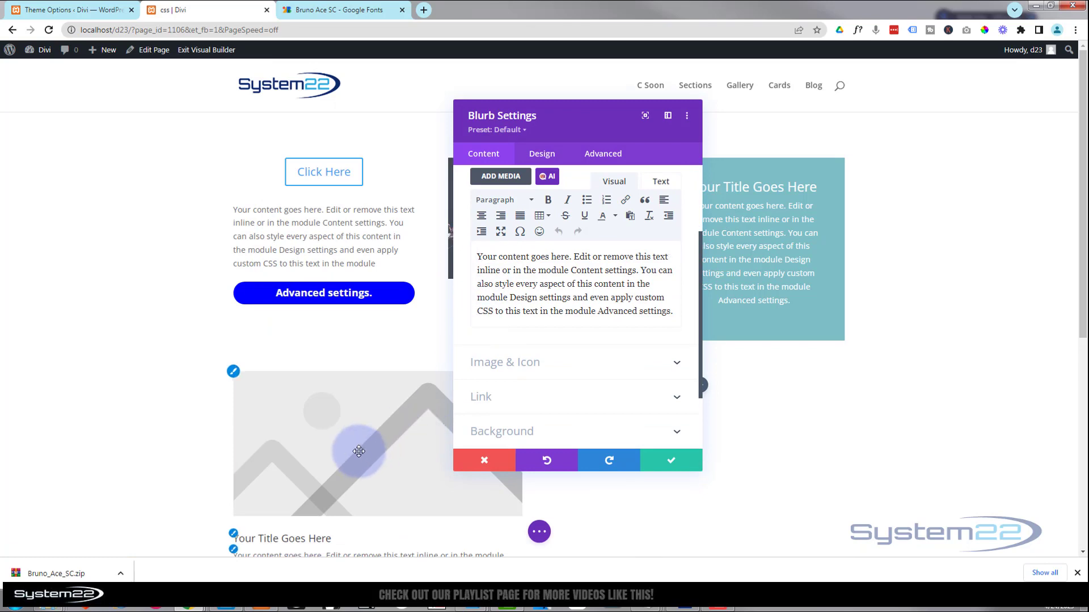
pyautogui.scroll(-1, 358, 446)
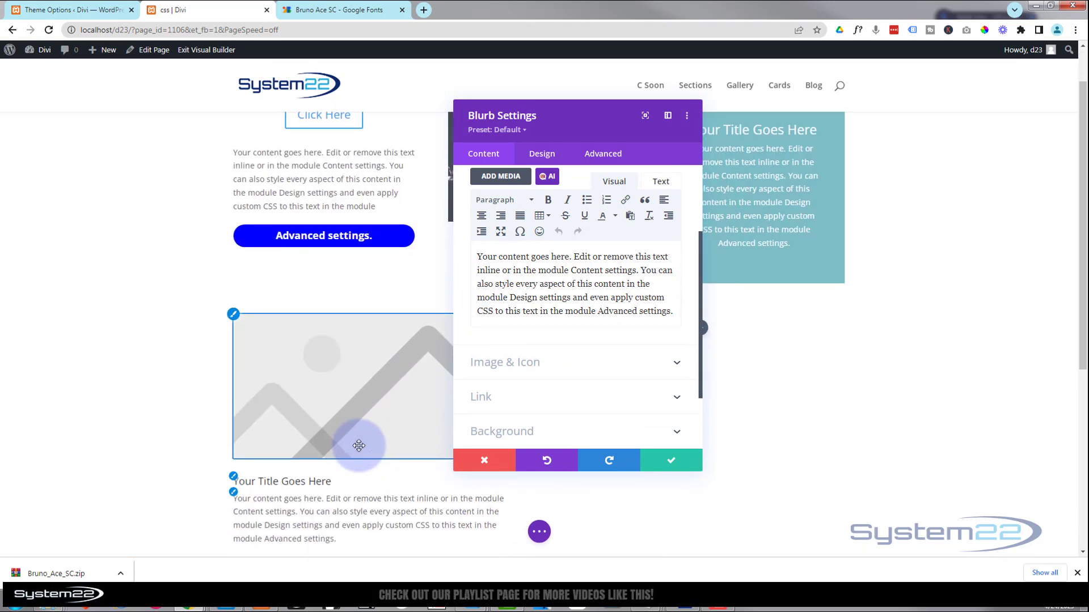
pyautogui.scroll(3, 511, 380)
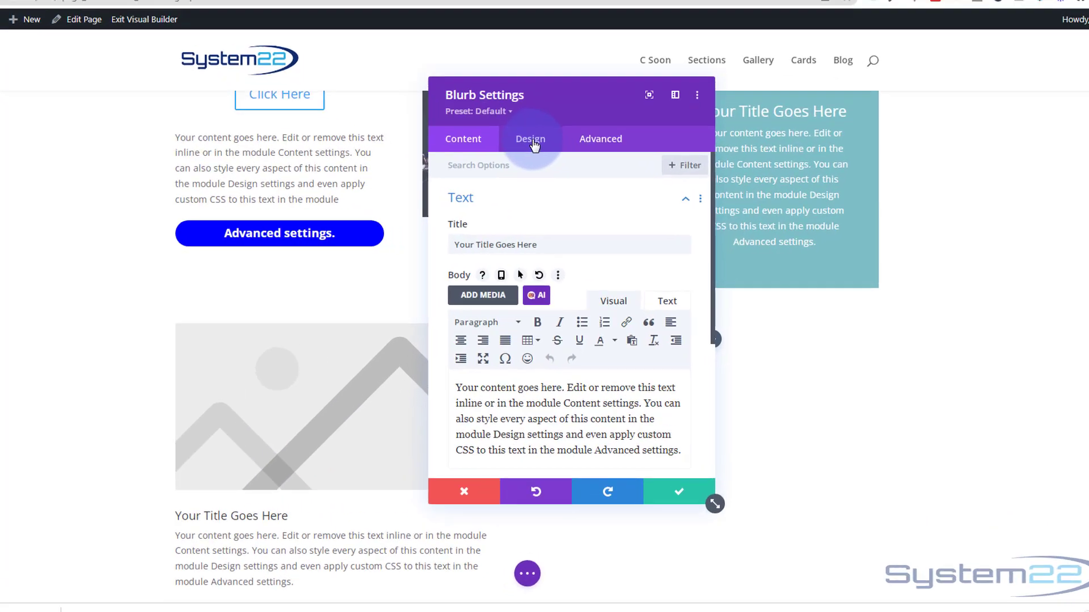
# Step: Open the Blurb's Design > Title Text font list, then go back to the Bruno Ace SC tab
pyautogui.click(550, 162)
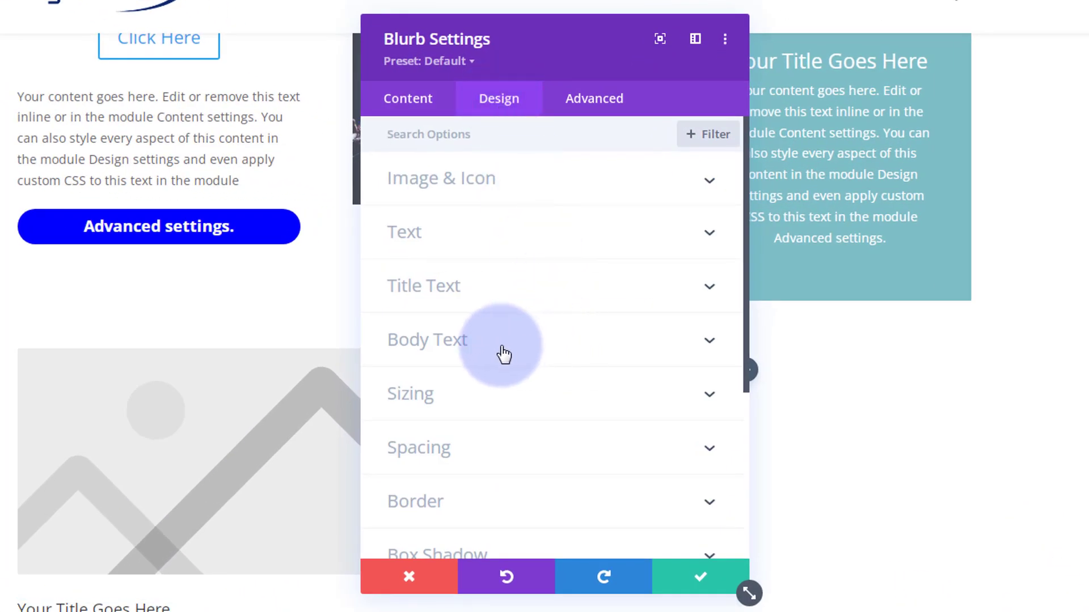
pyautogui.click(533, 301)
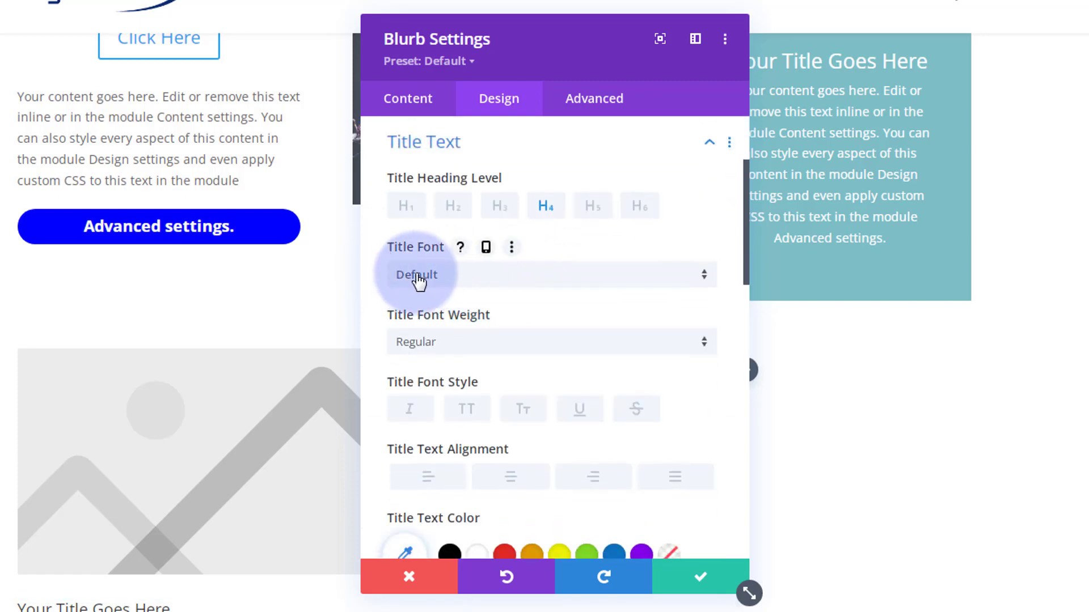
pyautogui.click(482, 280)
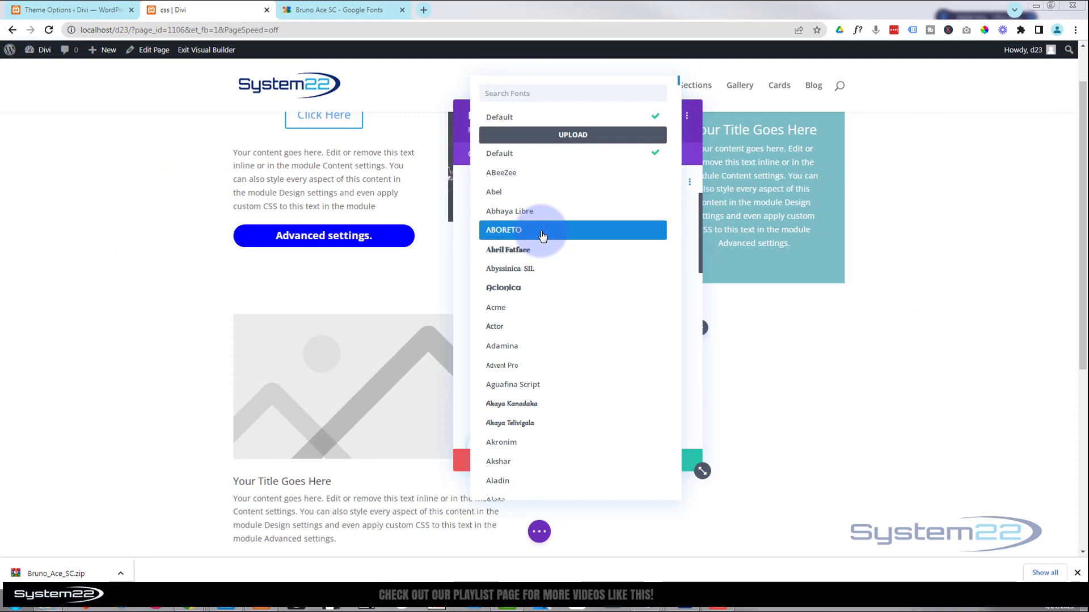
pyautogui.click(340, 10)
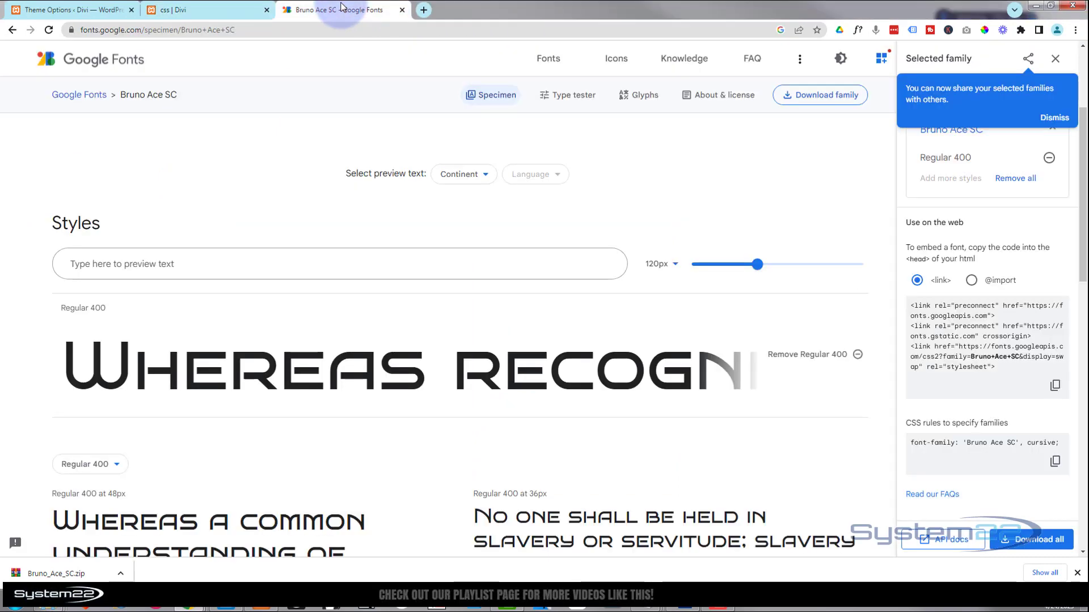
# Step: Show Bruno_Ace_SC.zip in Explorer and extract it here to get the BrunoAceSC-Regular font file
pyautogui.click(120, 573)
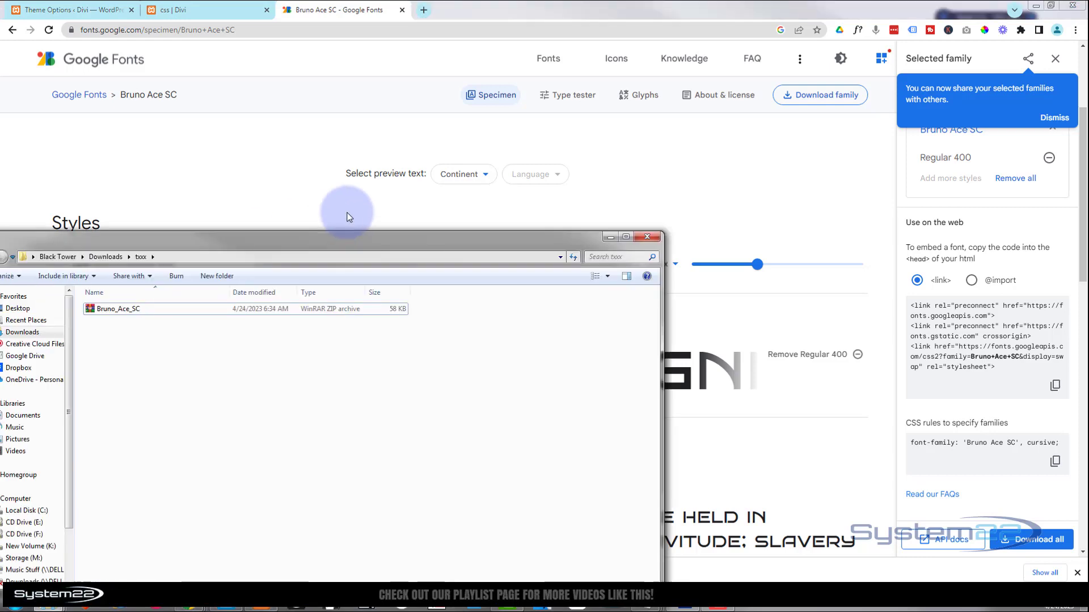
pyautogui.moveTo(360, 211); pyautogui.dragTo(390, 192)
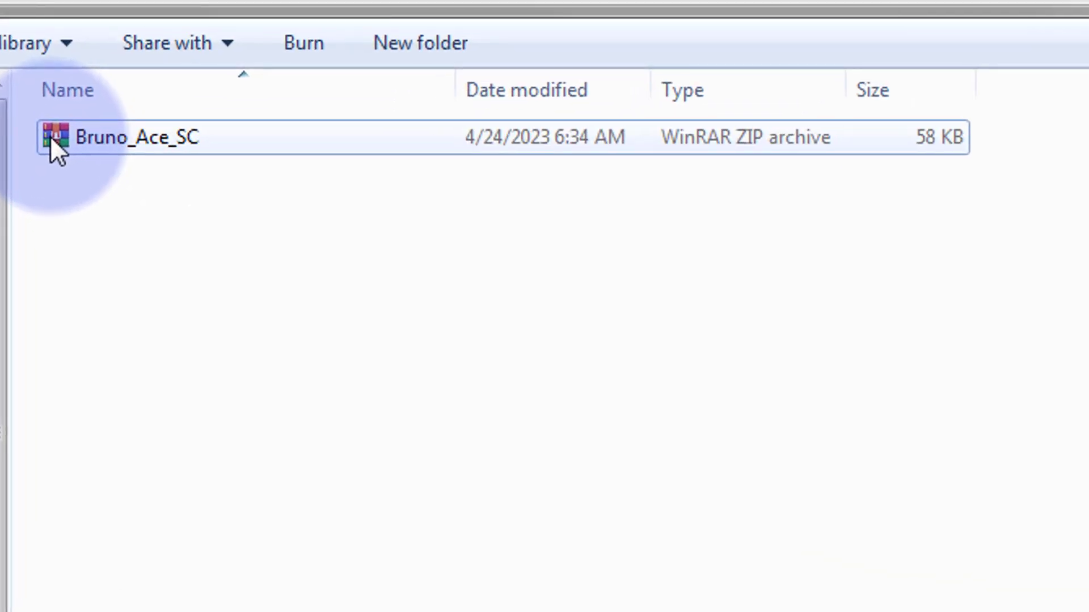
pyautogui.rightClick(50, 133)
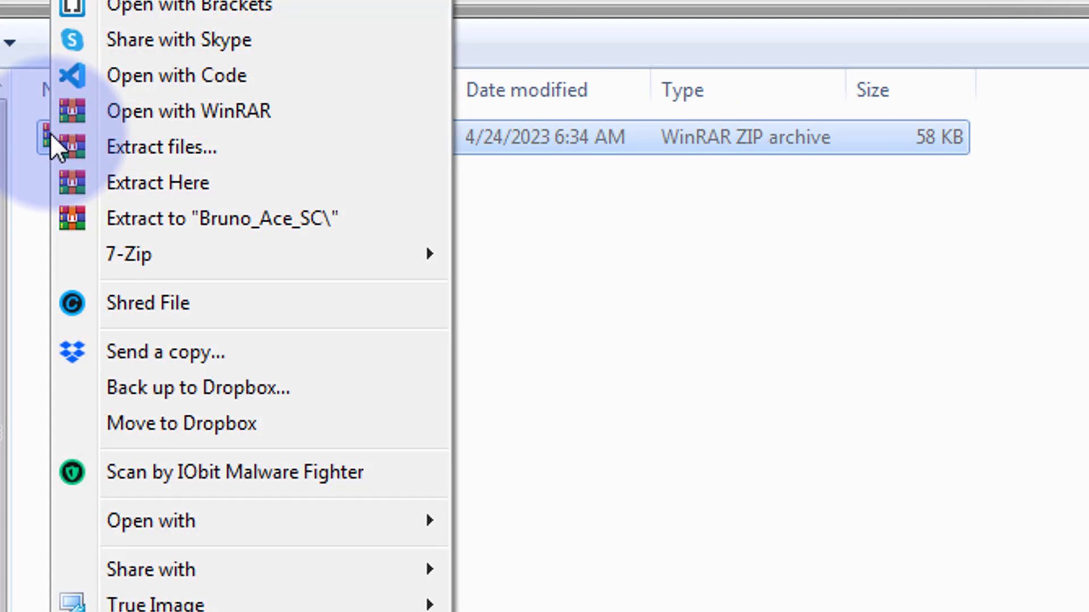
pyautogui.click(182, 182)
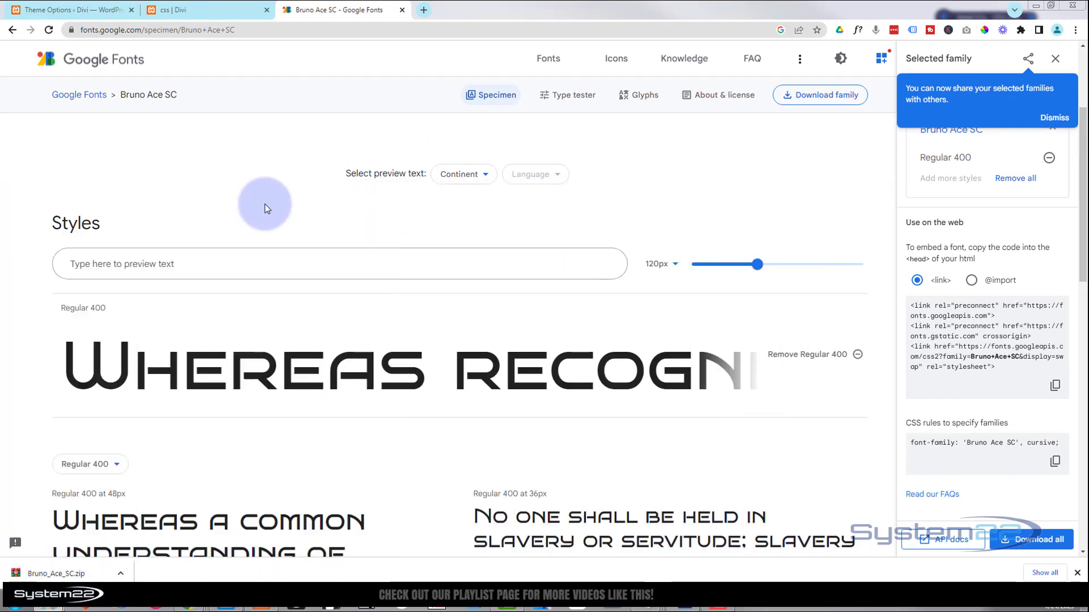
# Step: Upload BrunoAceSC-Regular as a custom font named Bruno; it's rejected as a disallowed file type
pyautogui.click(205, 10)
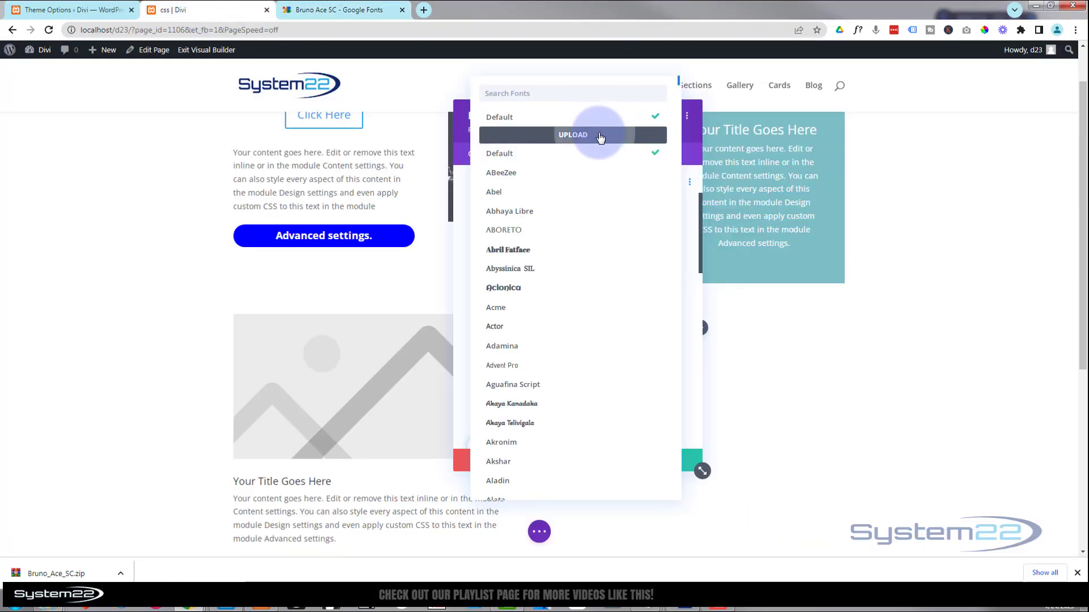
pyautogui.click(599, 138)
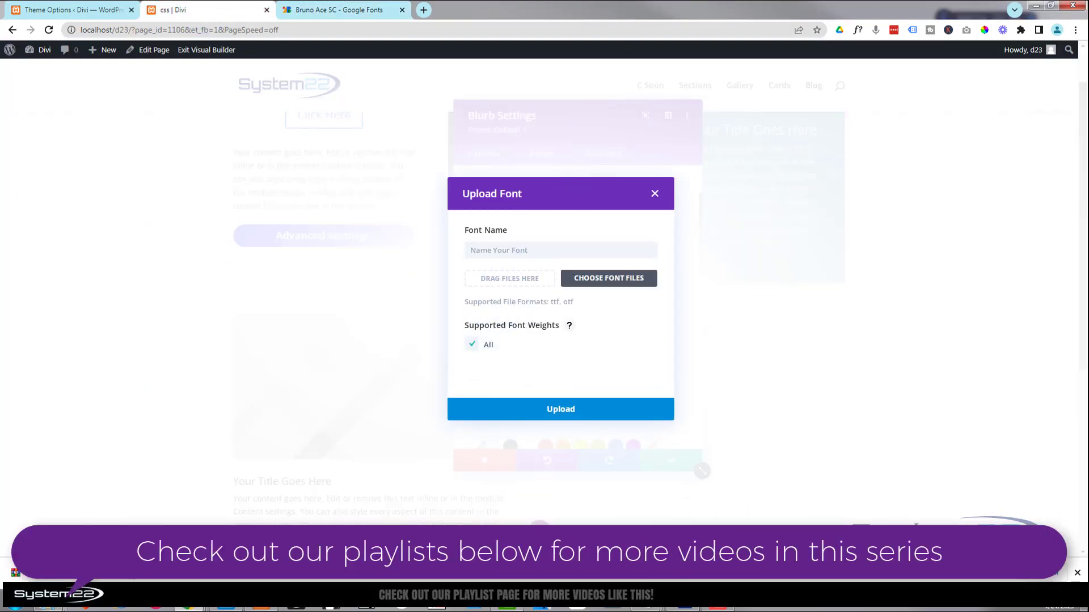
pyautogui.click(366, 606)
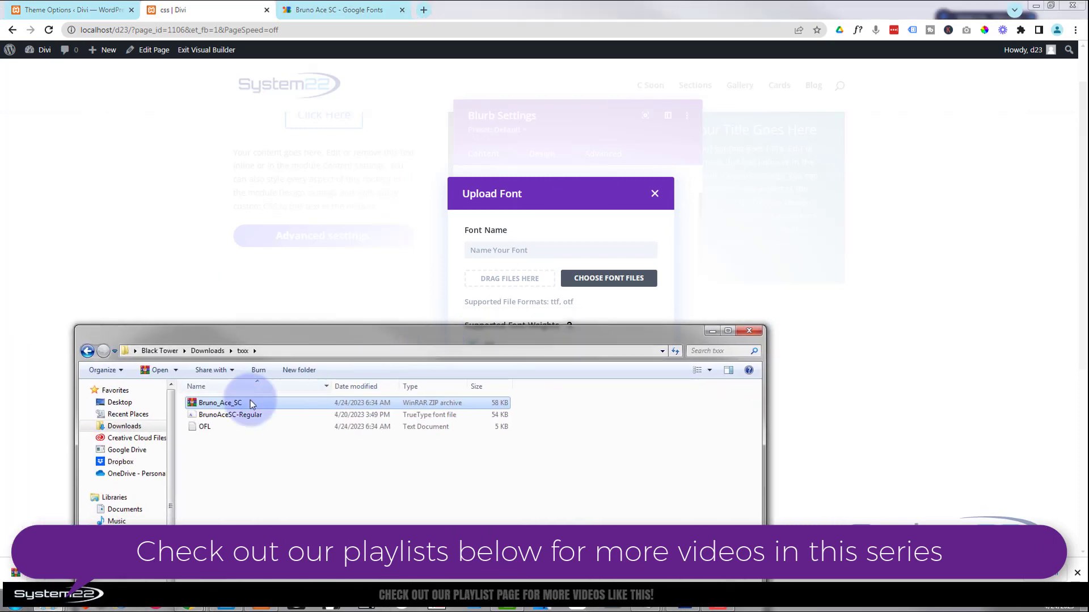
pyautogui.moveTo(230, 418); pyautogui.dragTo(504, 280)
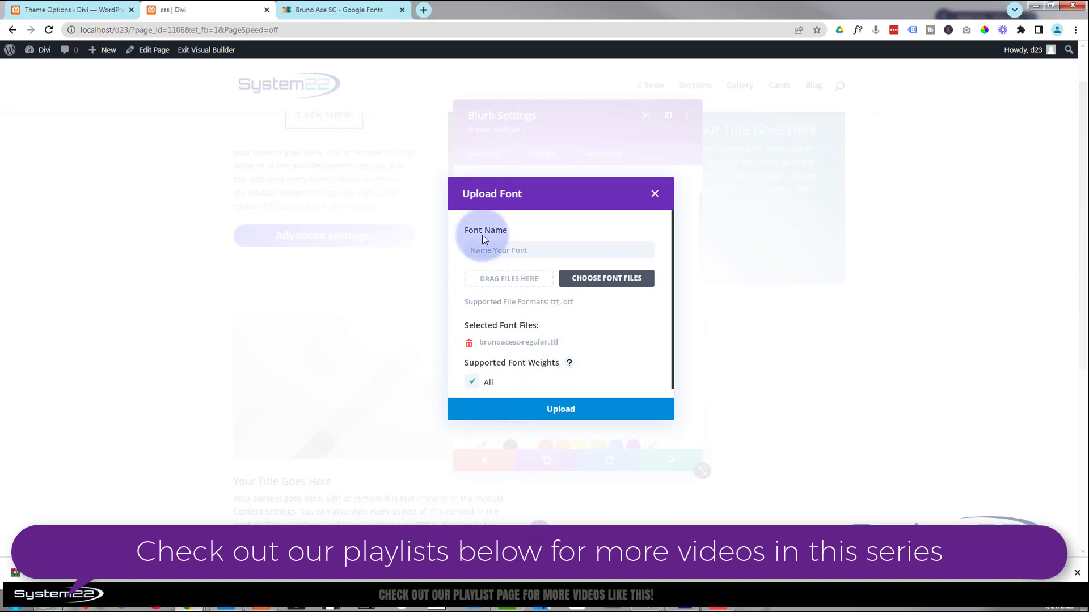
pyautogui.click(483, 249)
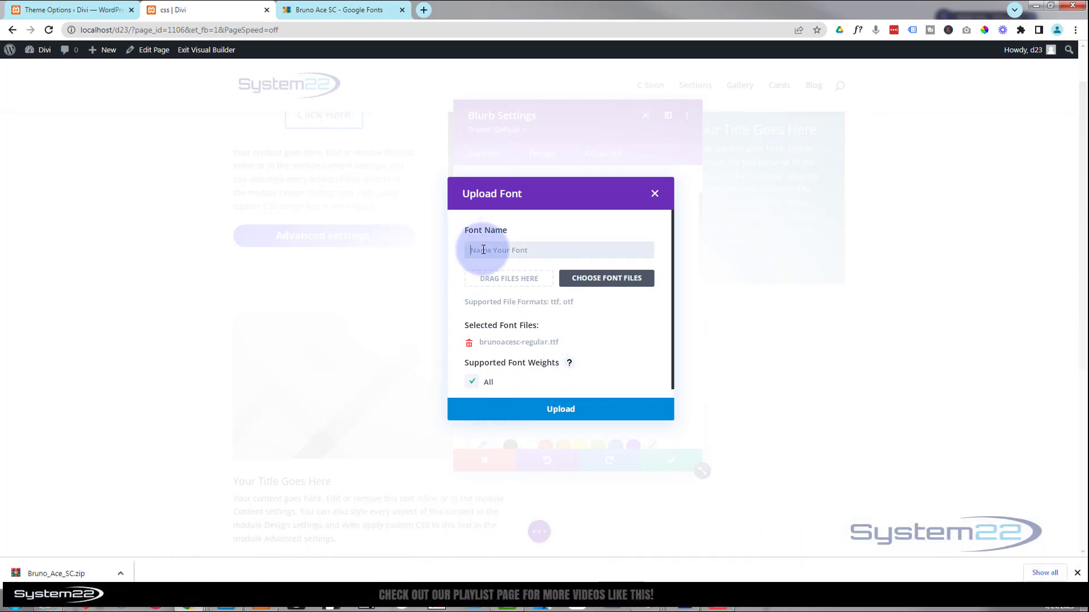
pyautogui.write('Bruno')
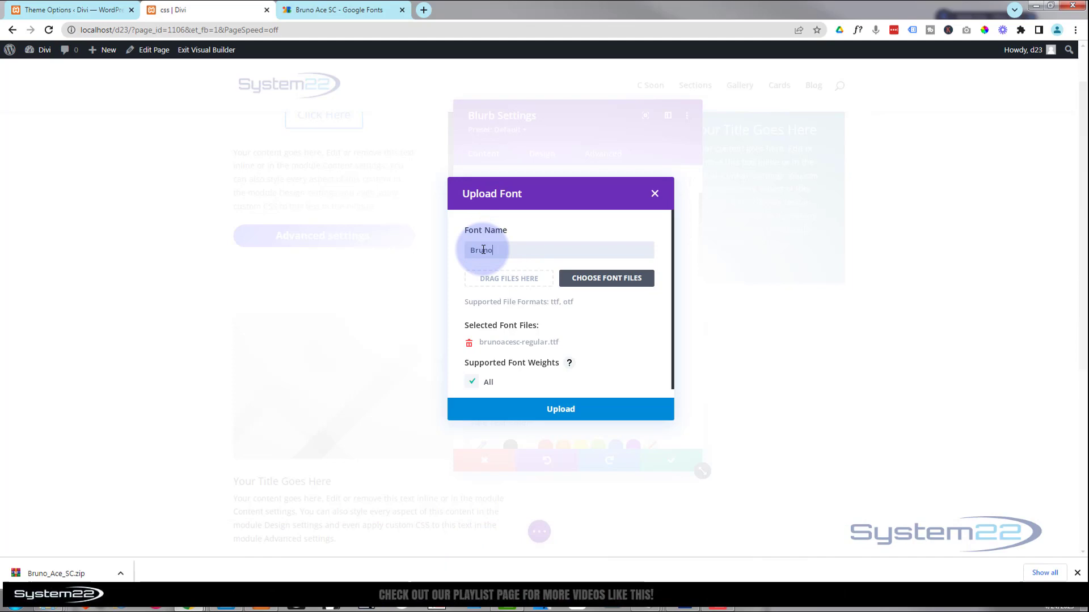
pyautogui.click(558, 409)
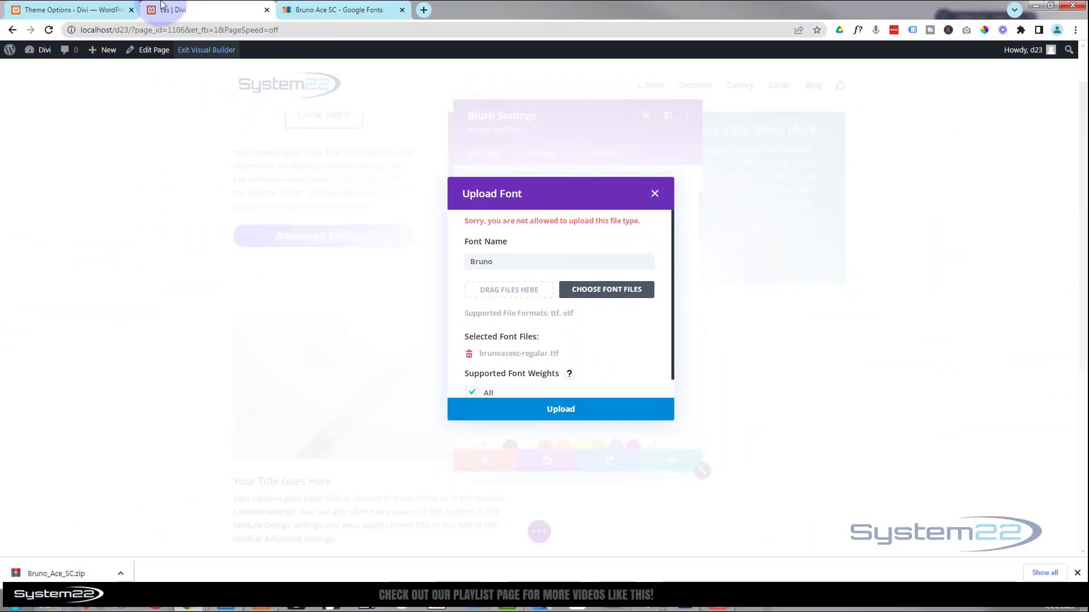
# Step: Install and activate the Easy SVG Support plugin via Plugins > Add New, then return to Divi
pyautogui.click(65, 10)
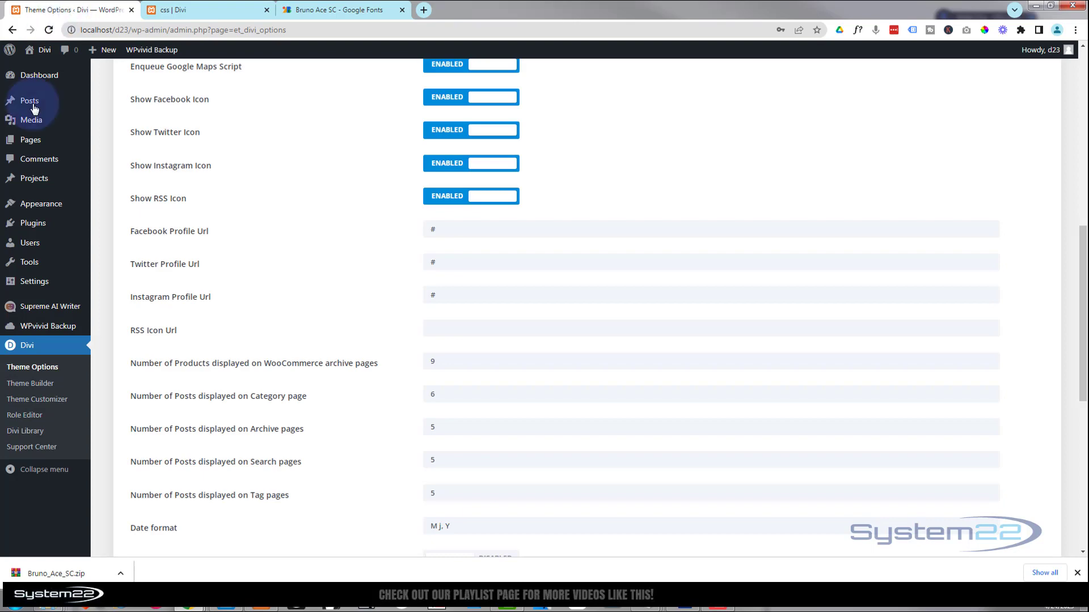
pyautogui.moveTo(38, 227)
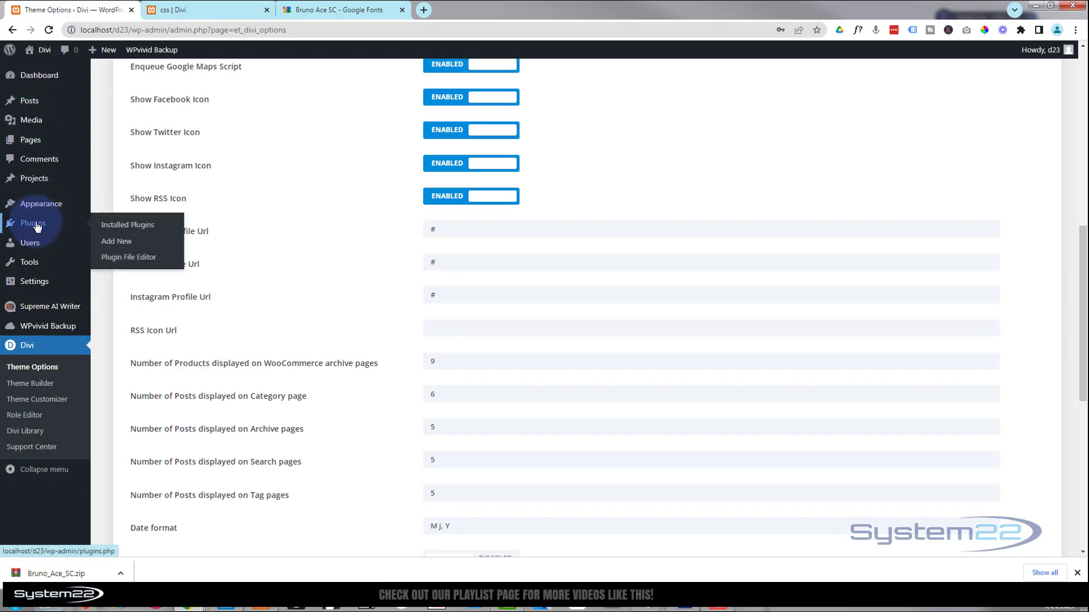
pyautogui.click(118, 245)
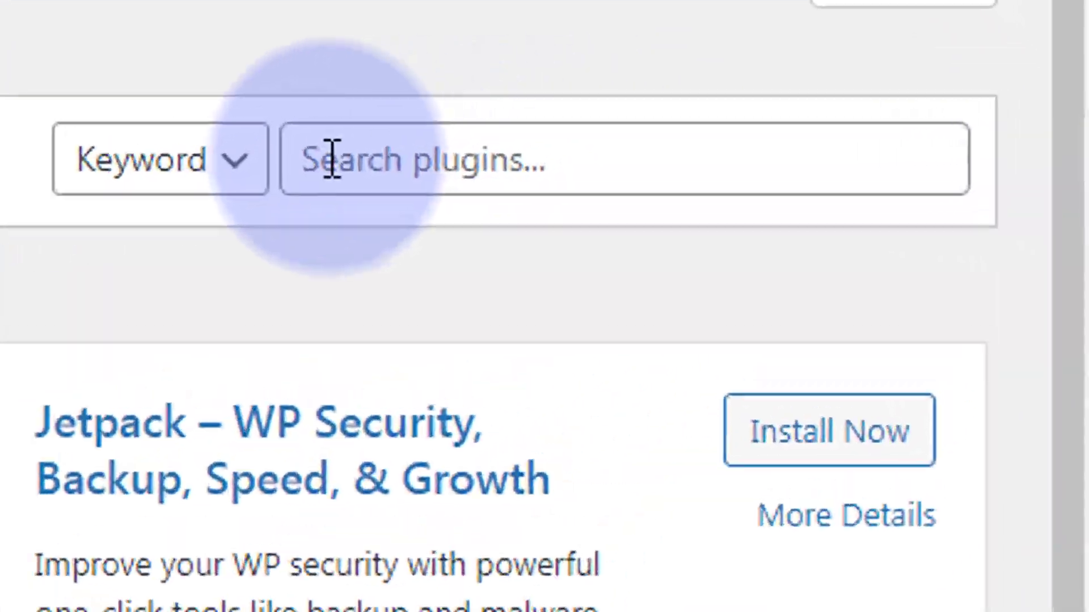
pyautogui.click(914, 110)
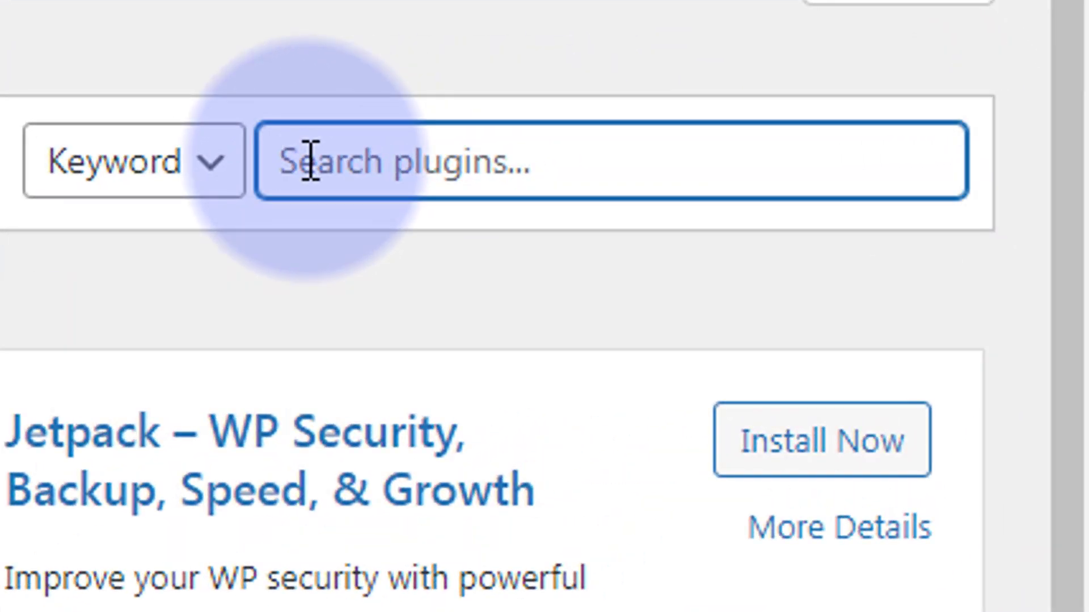
pyautogui.write('e')
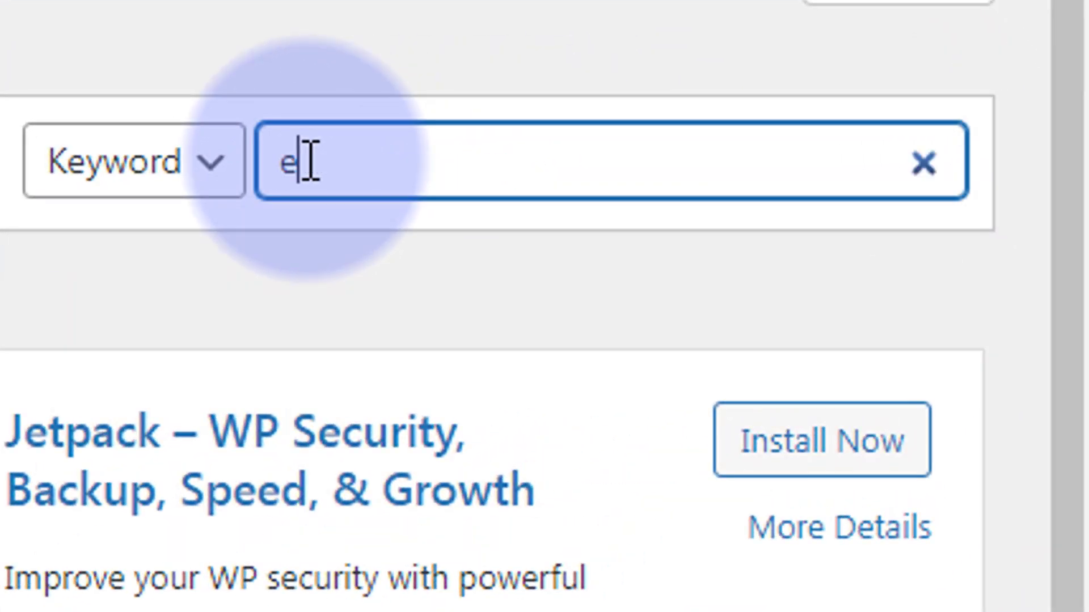
pyautogui.write('asy SVG')
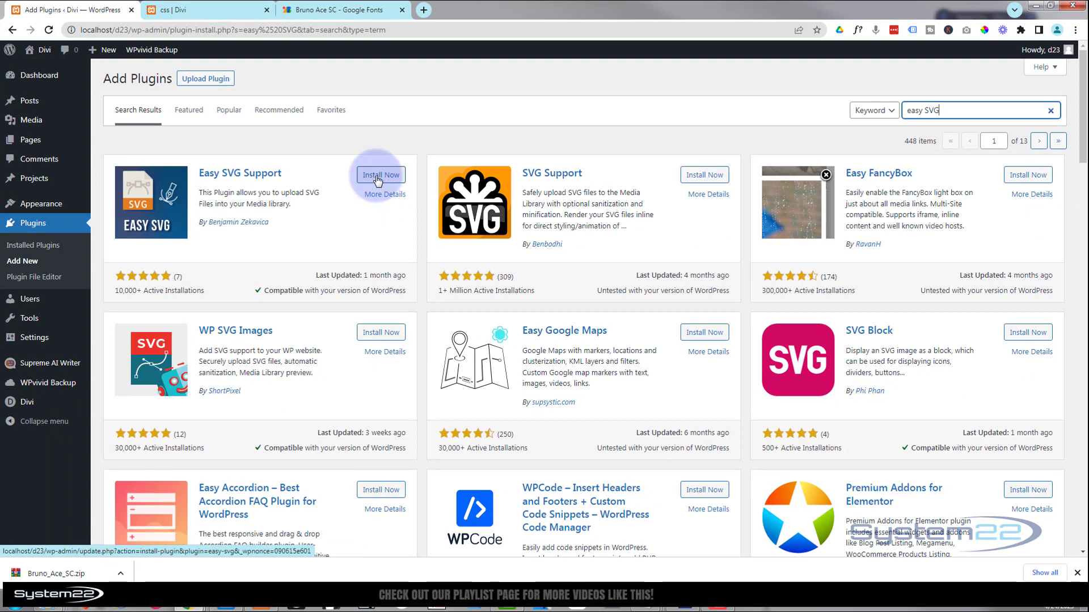
pyautogui.click(378, 181)
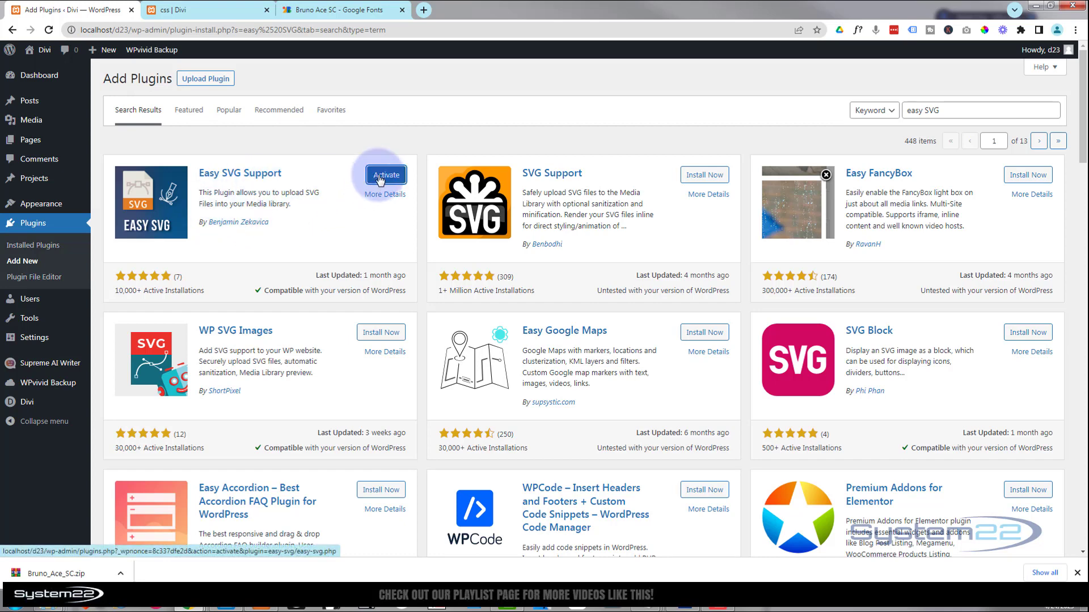
pyautogui.click(386, 175)
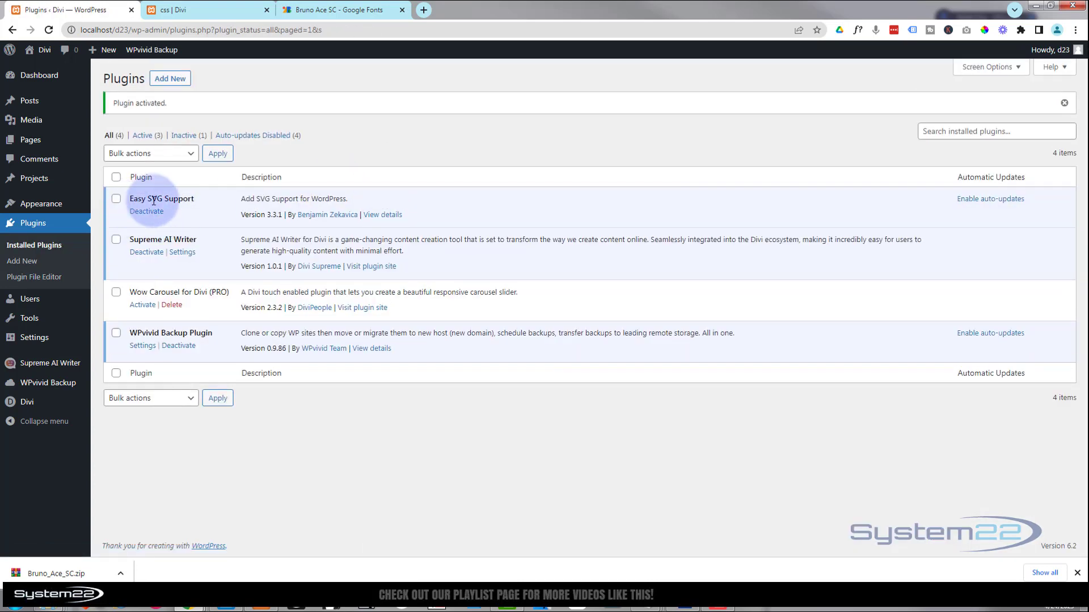
pyautogui.click(209, 9)
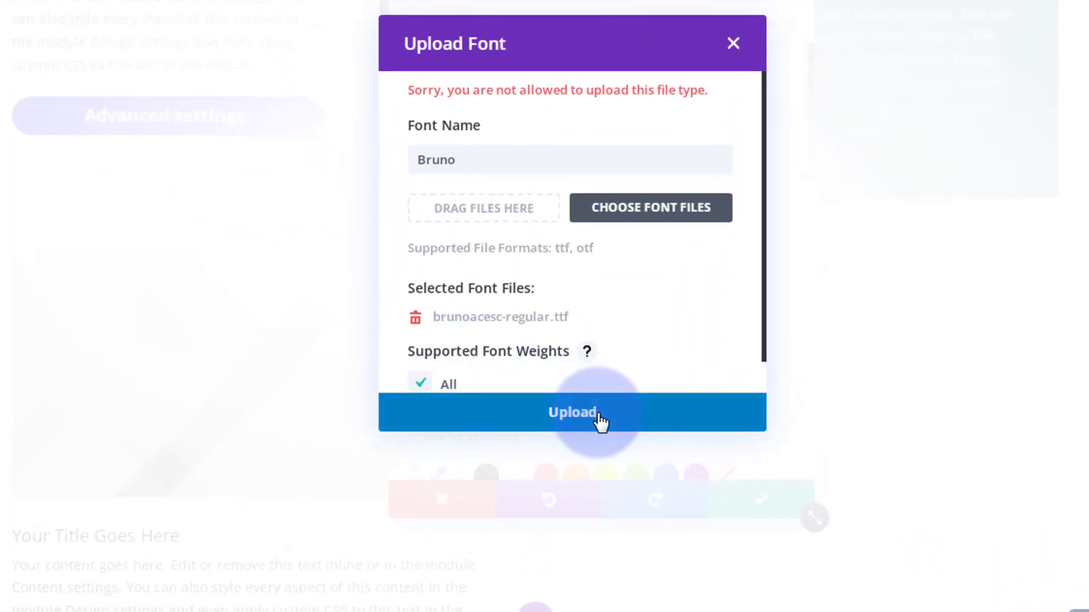
# Step: Retry the Bruno font upload, which now succeeds, and select the blurb title text
pyautogui.click(574, 412)
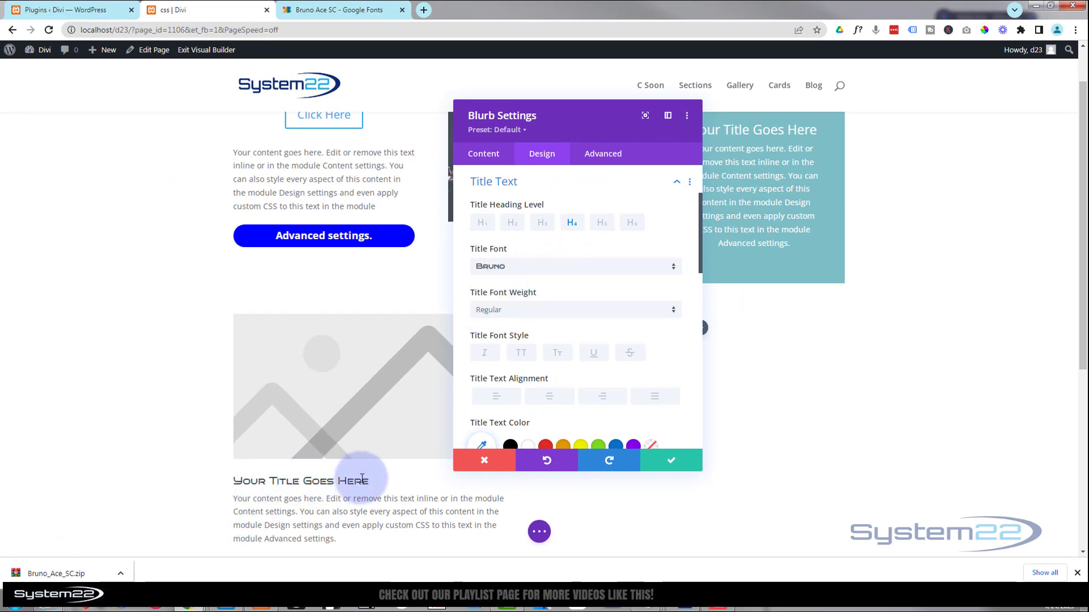
pyautogui.moveTo(372, 479); pyautogui.dragTo(180, 497)
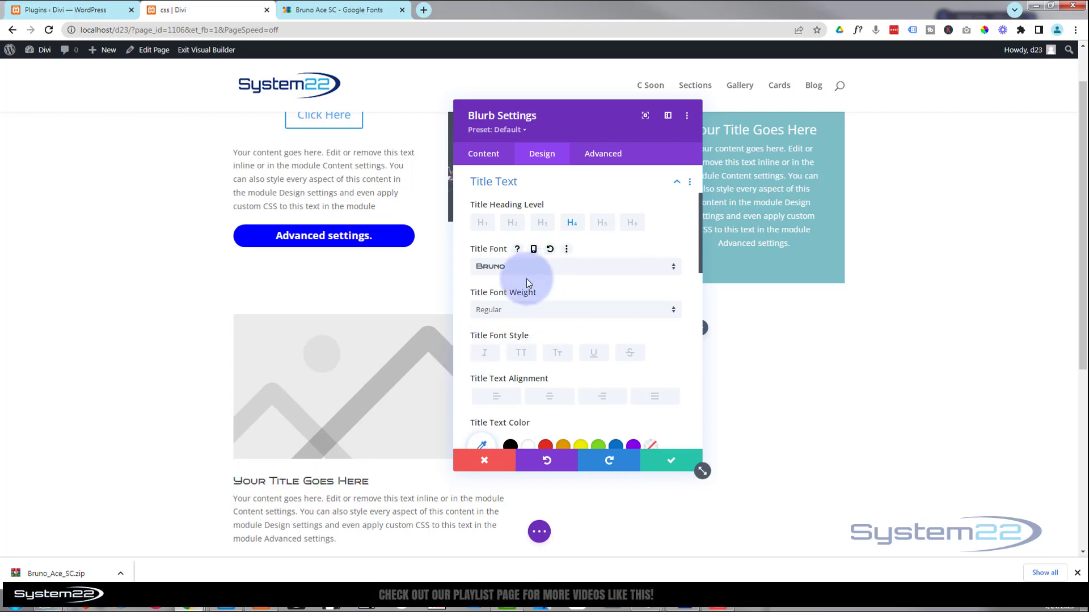
# Step: Download the Rainbow Season font from dafont.com and show rainbow_season.zip in its folder
pyautogui.click(423, 10)
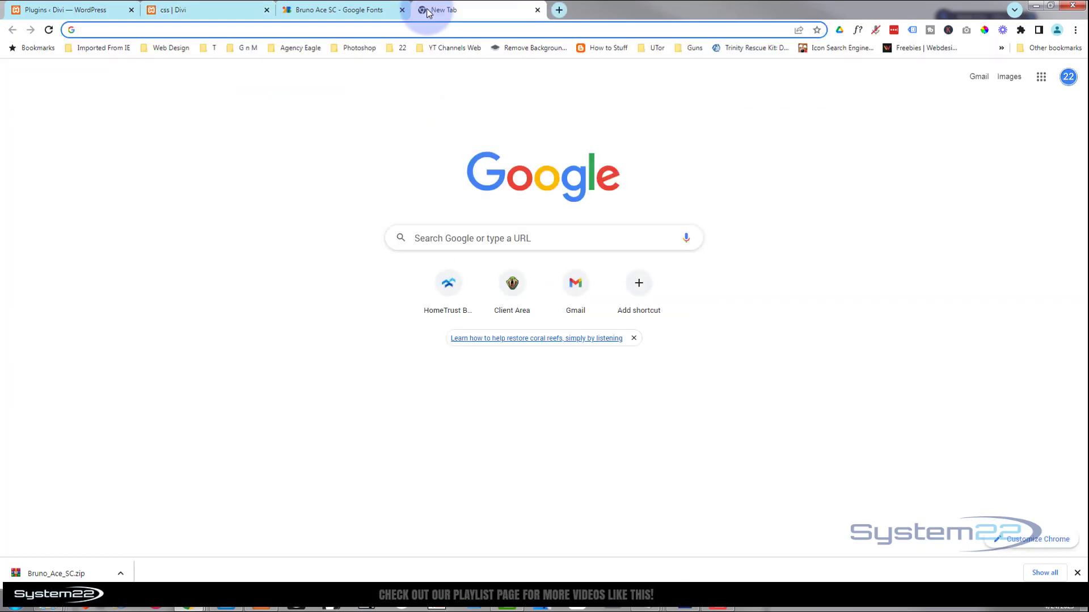
pyautogui.write('dafont fonts')
pyautogui.press('Return')
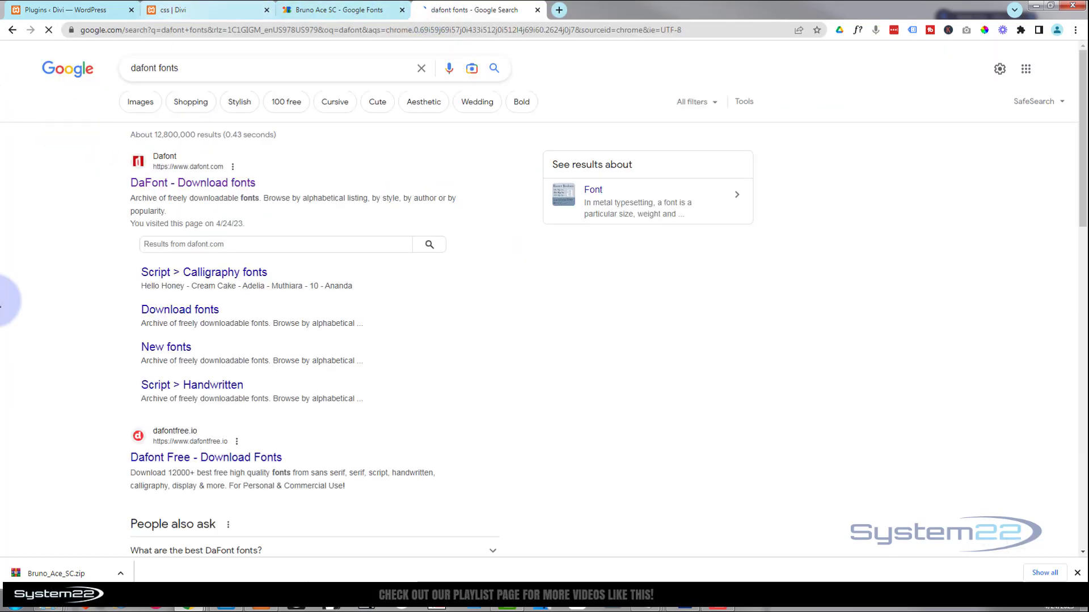
pyautogui.click(151, 181)
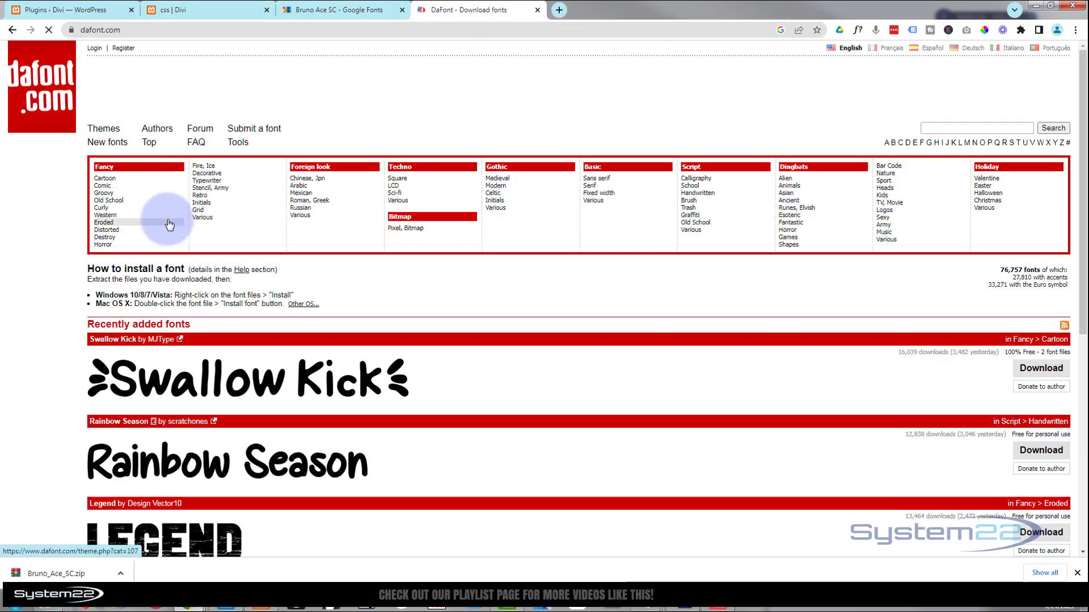
pyautogui.scroll(-4, 164, 216)
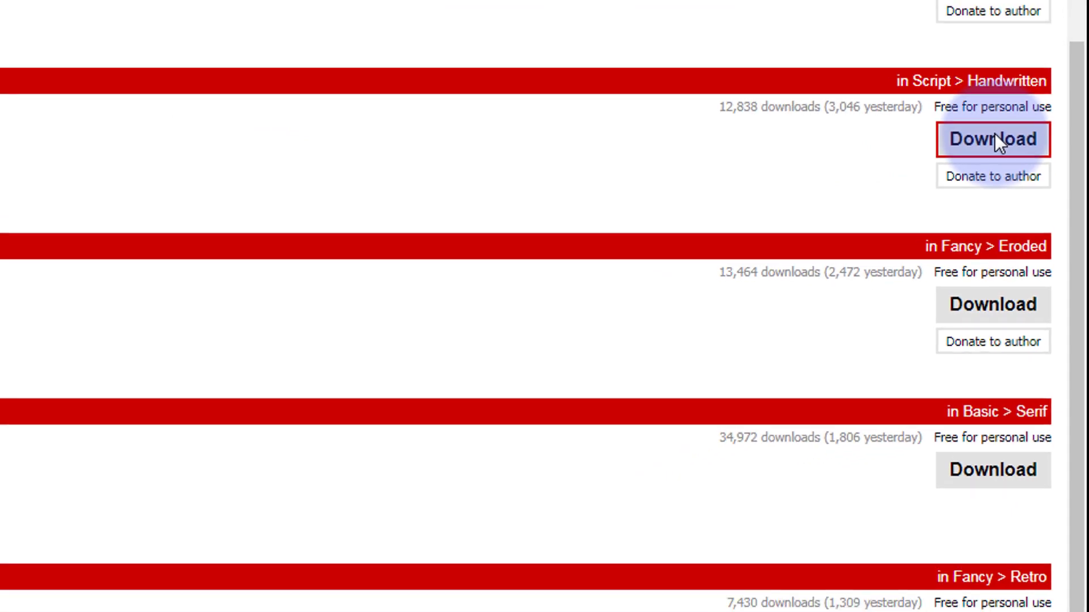
pyautogui.click(994, 139)
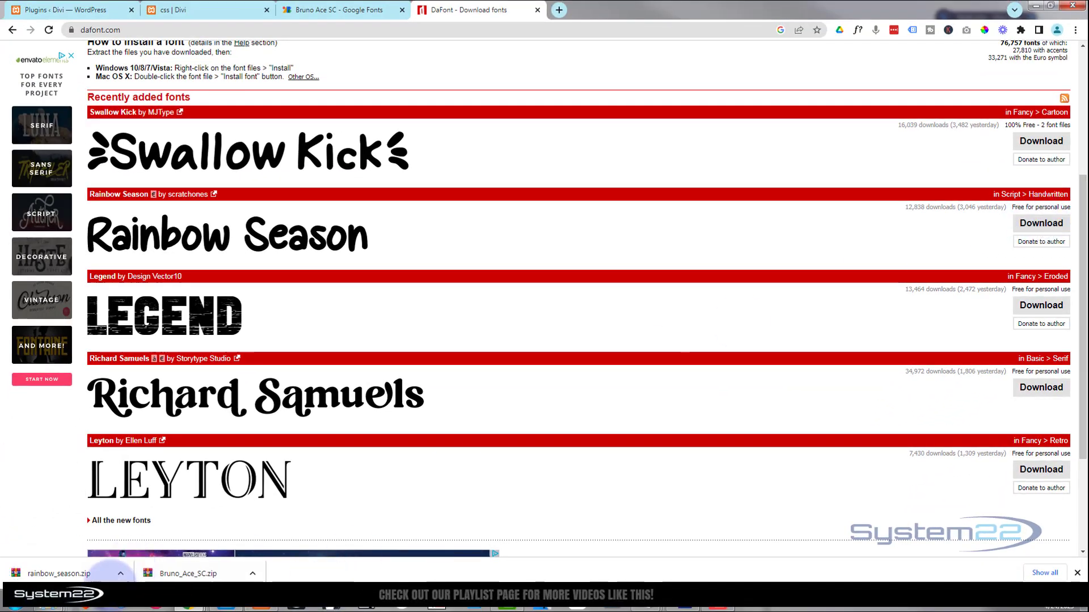
pyautogui.click(111, 574)
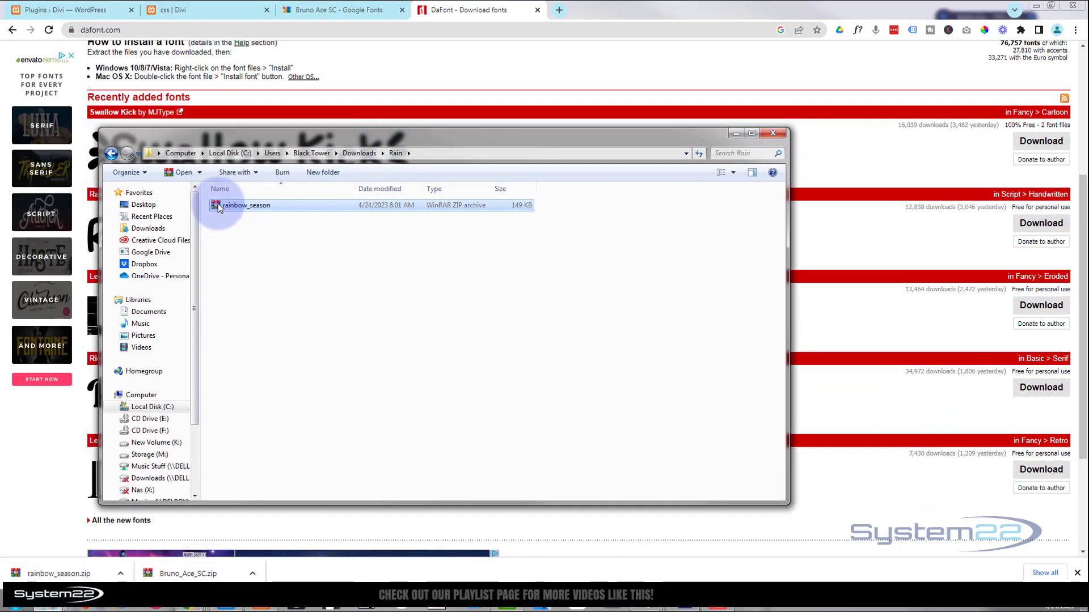
# Step: Extract rainbow_season.zip here to get the Rainbow Season OpenType font, then move Explorer aside
pyautogui.rightClick(218, 203)
pyautogui.click(262, 279)
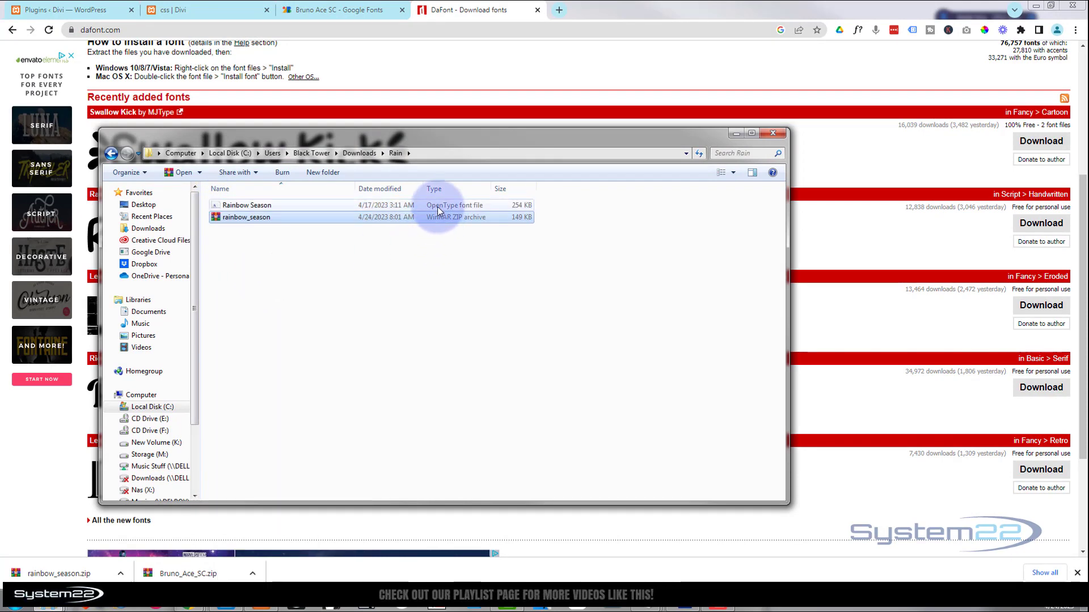
pyautogui.moveTo(483, 137); pyautogui.dragTo(347, 154)
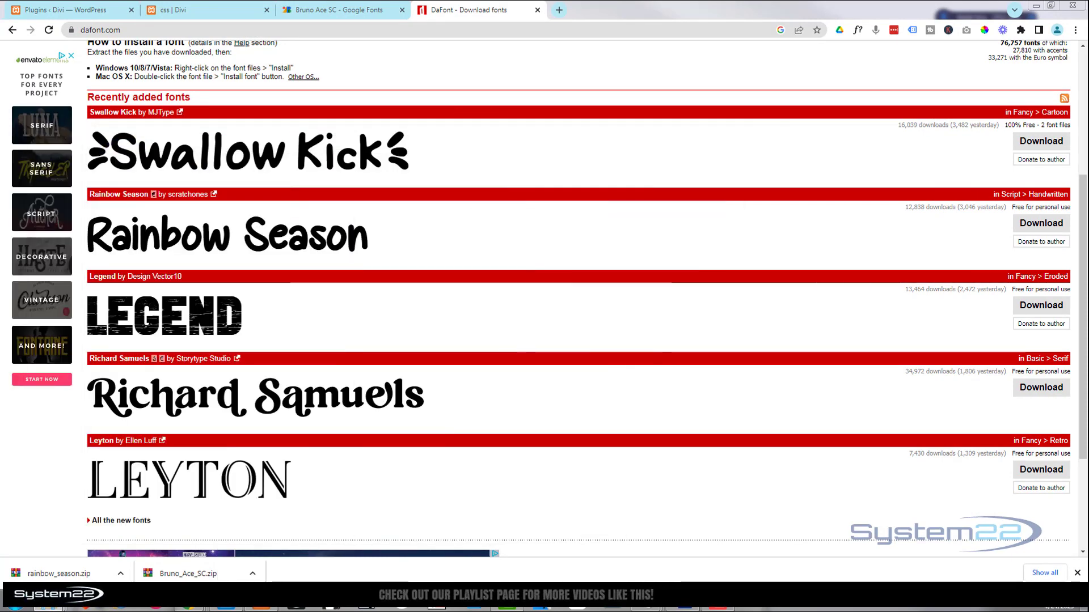
# Step: From the blurb's Body Font list, add rainbow season.otf as a custom font named Rainbow
pyautogui.click(213, 12)
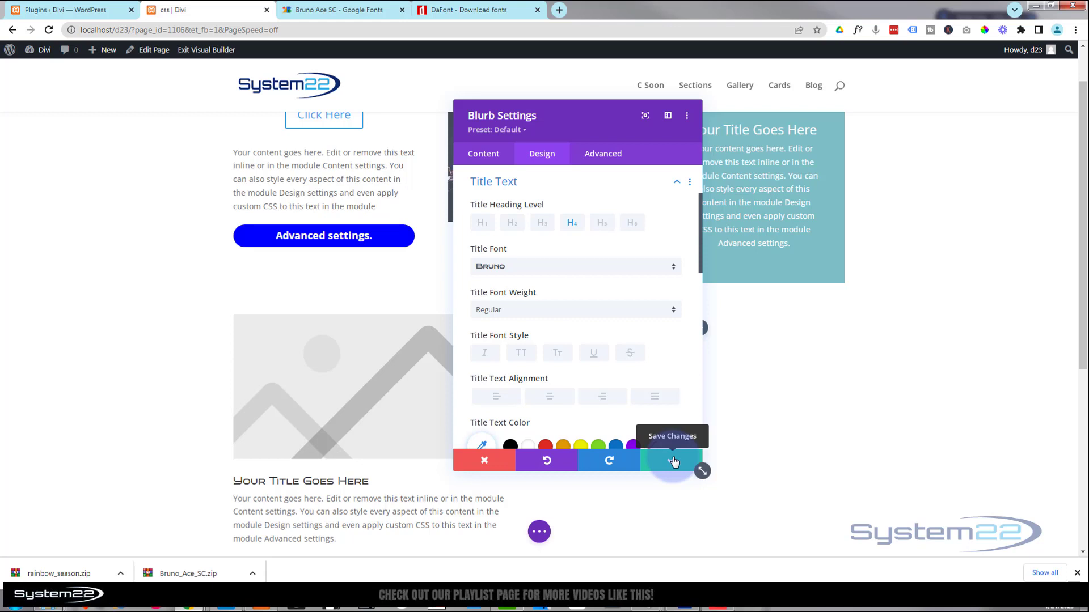
pyautogui.scroll(2, 595, 294)
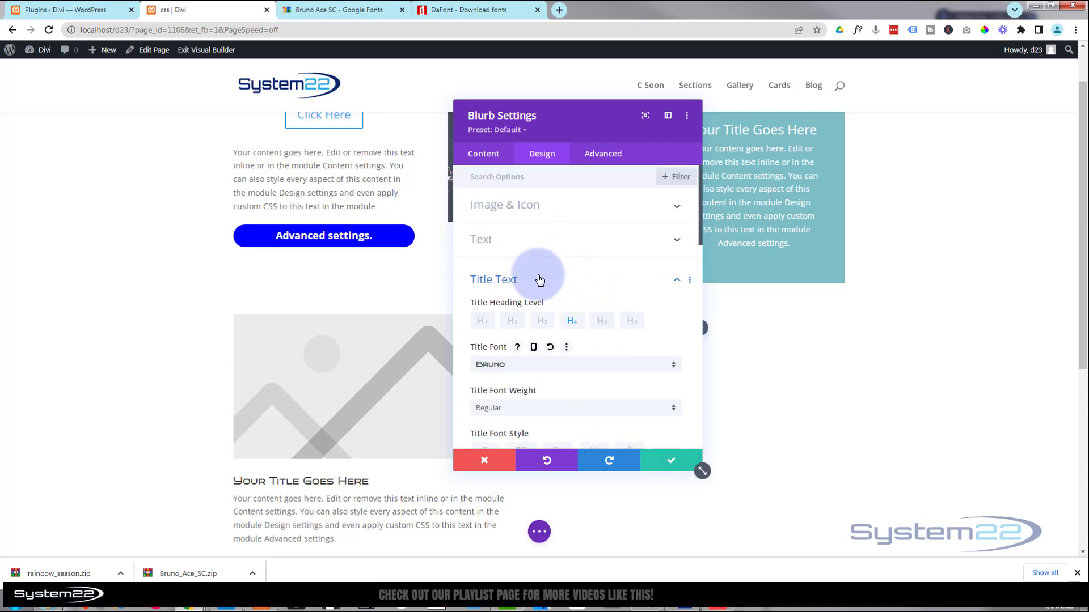
pyautogui.click(533, 279)
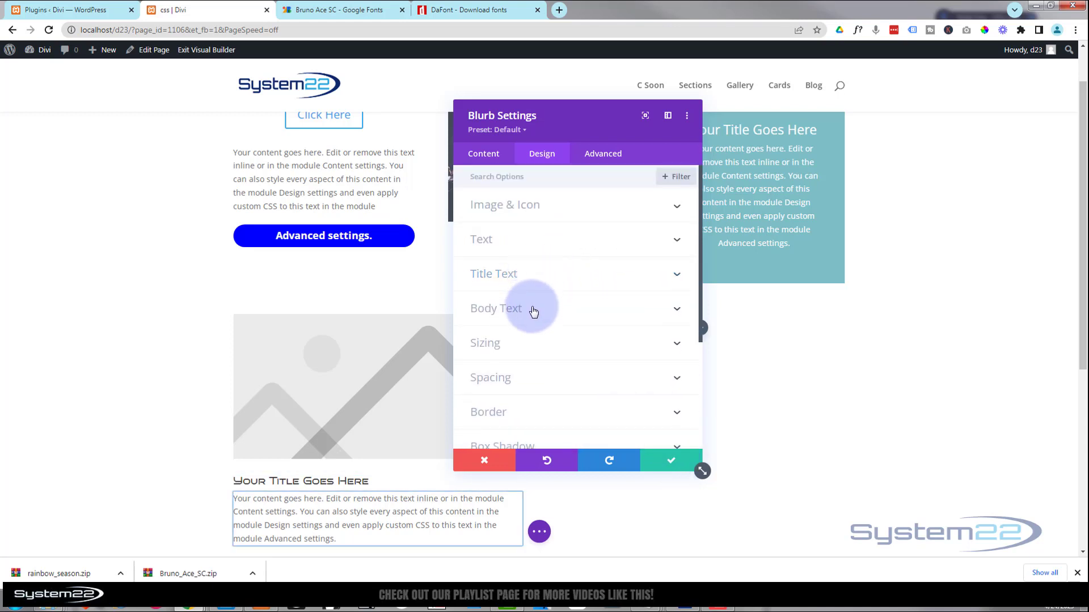
pyautogui.click(533, 310)
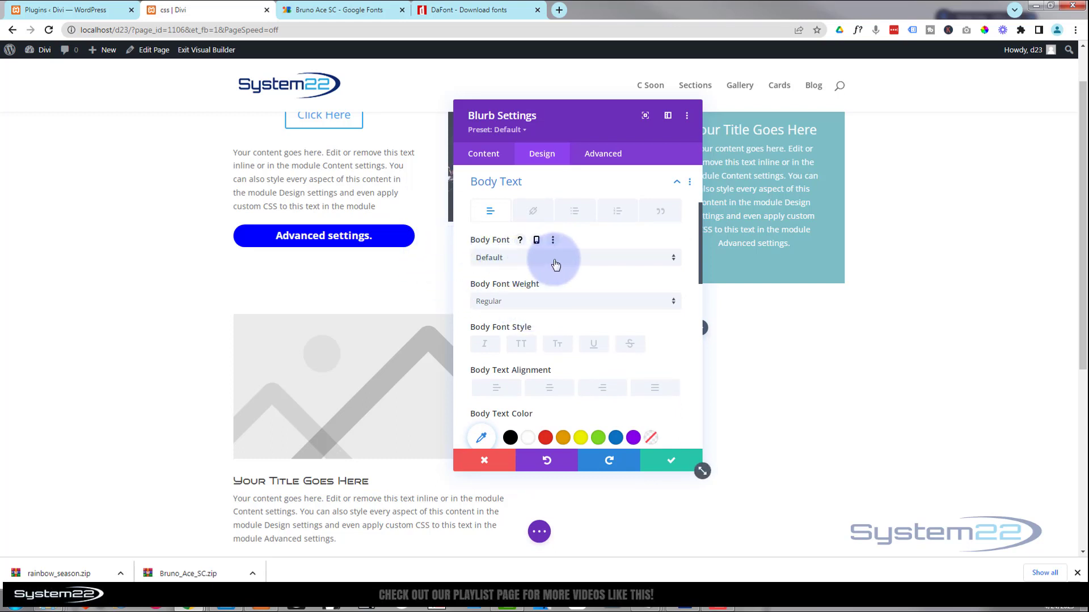
pyautogui.click(555, 265)
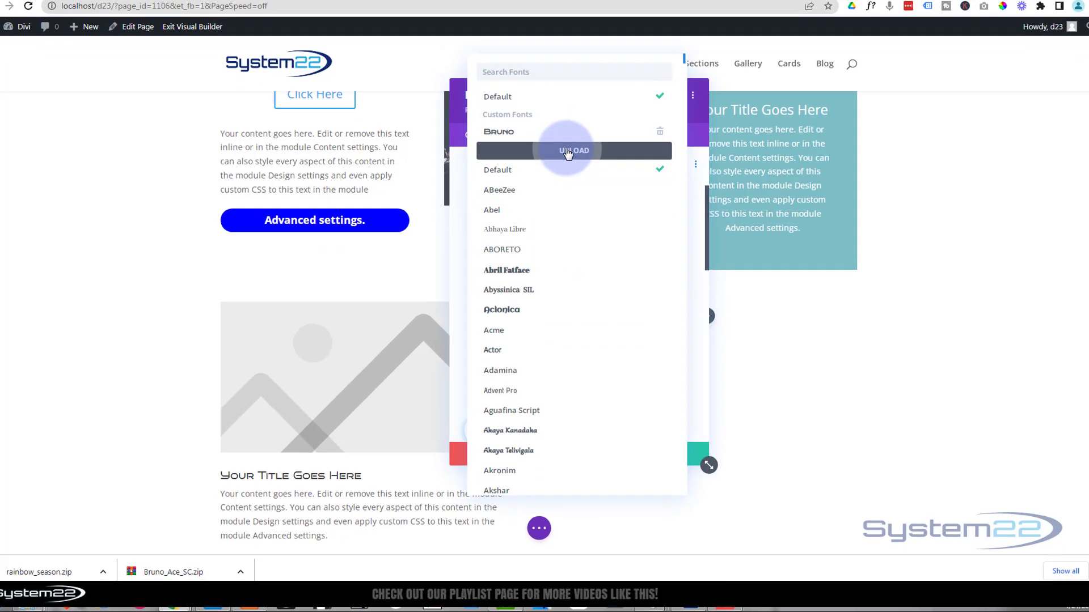
pyautogui.click(568, 152)
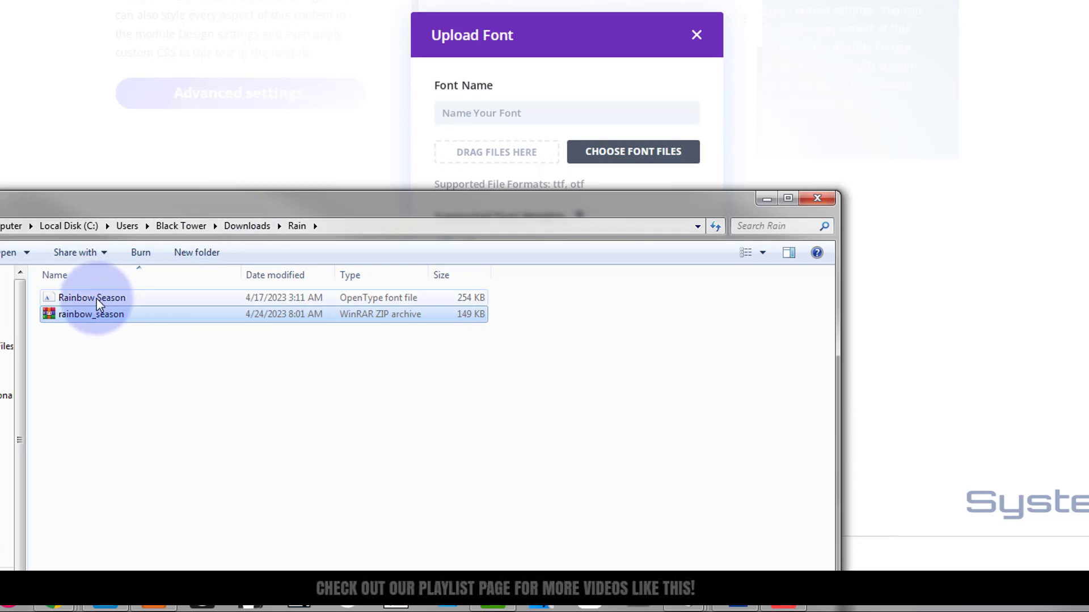
pyautogui.click(96, 299)
pyautogui.moveTo(97, 303); pyautogui.dragTo(462, 155)
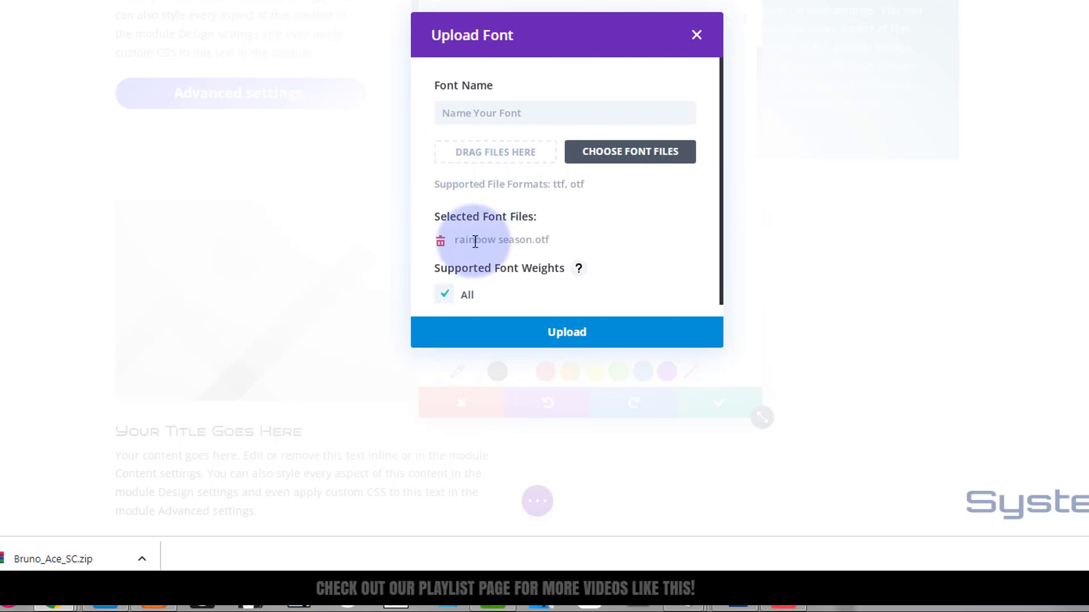
pyautogui.click(475, 112)
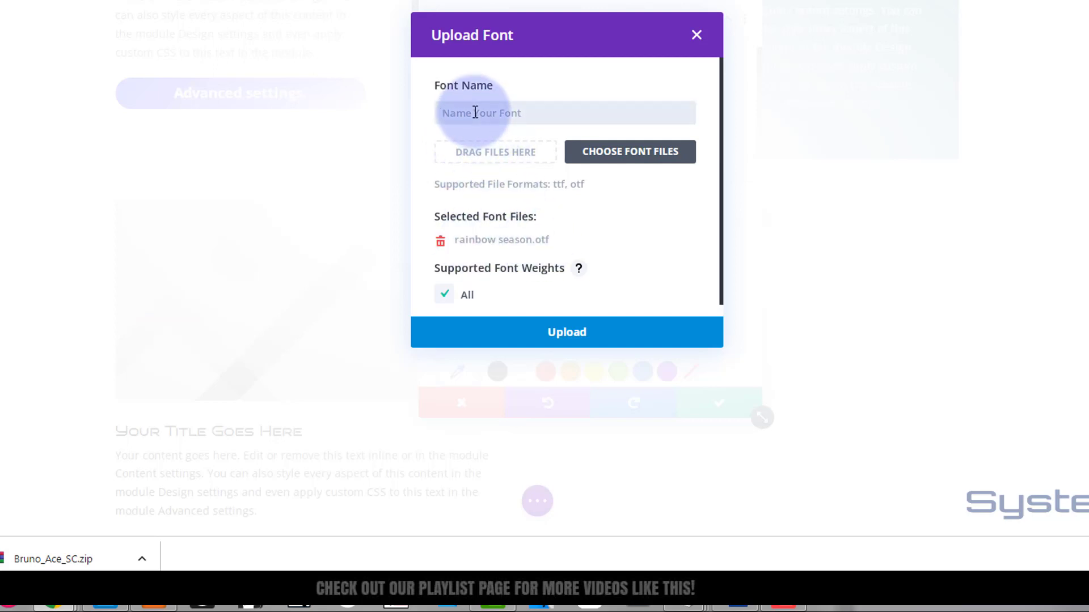
pyautogui.write('Rainbow')
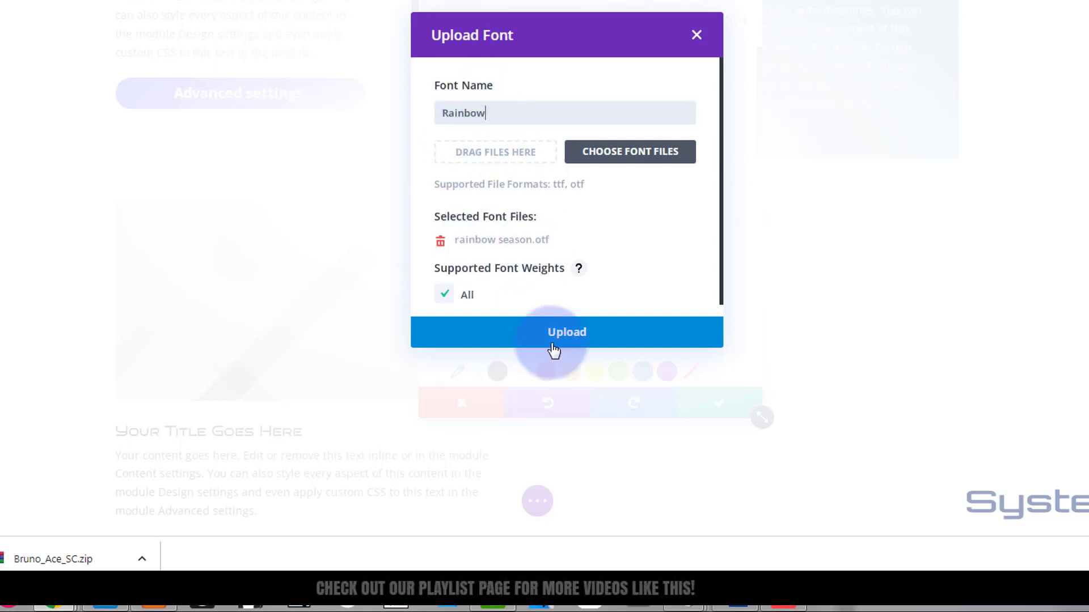
# Step: Complete the upload of the Rainbow custom font
pyautogui.click(570, 333)
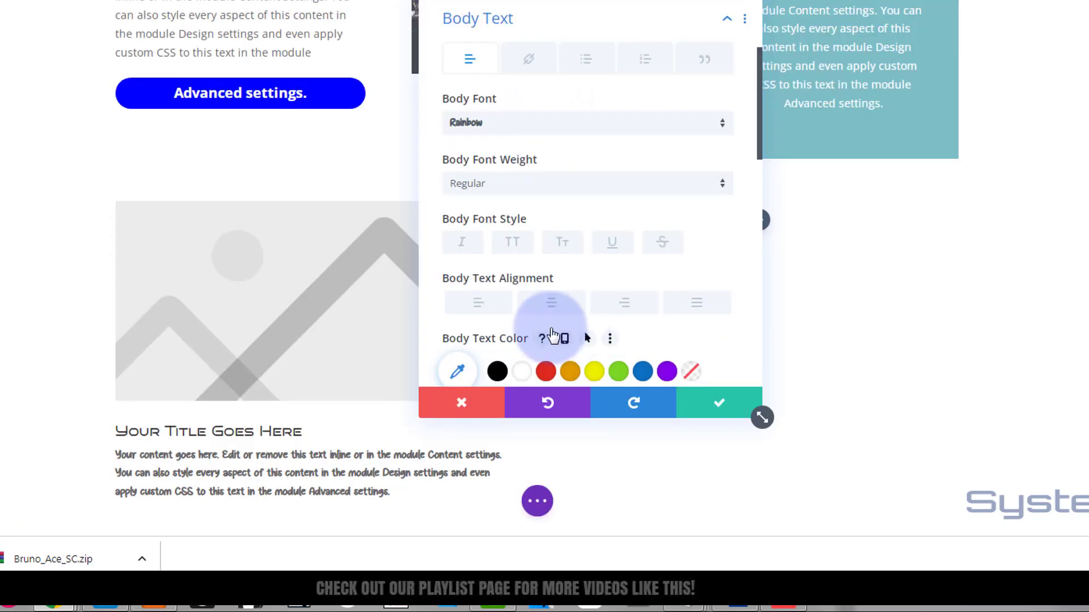
pyautogui.scroll(-5, 182, 134)
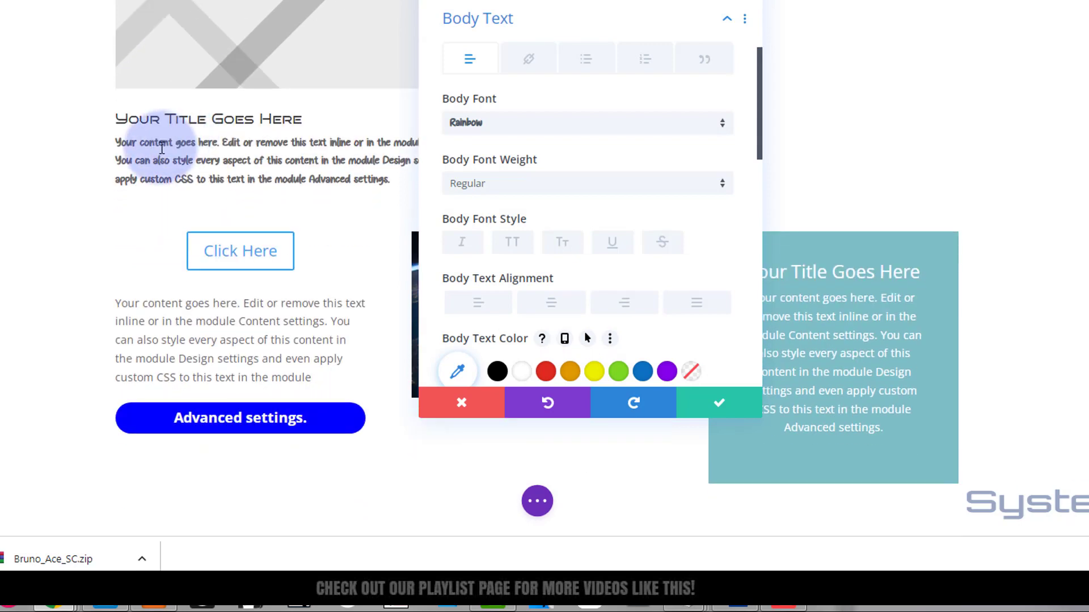
pyautogui.scroll(3, 54, 188)
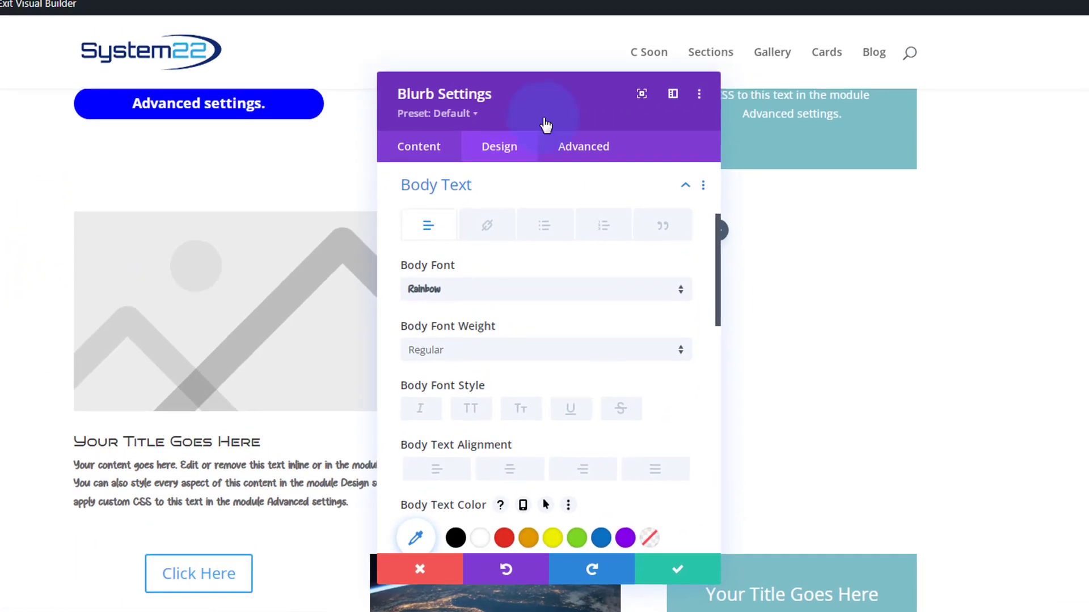
pyautogui.moveTo(574, 121); pyautogui.dragTo(683, 138)
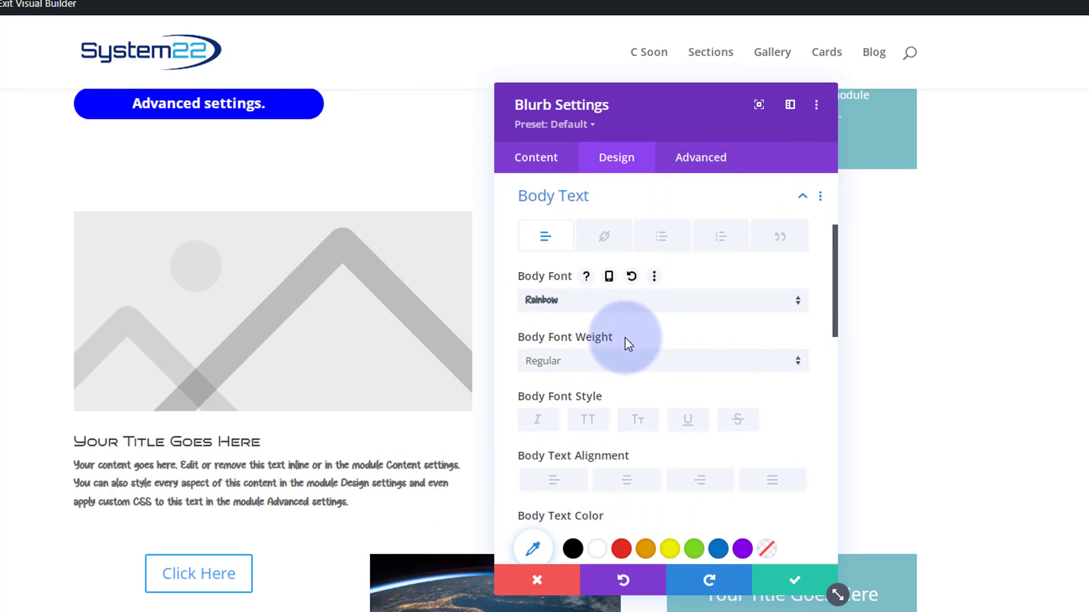
# Step: Confirm Rainbow as the Body Font and save the Blurb settings
pyautogui.click(631, 308)
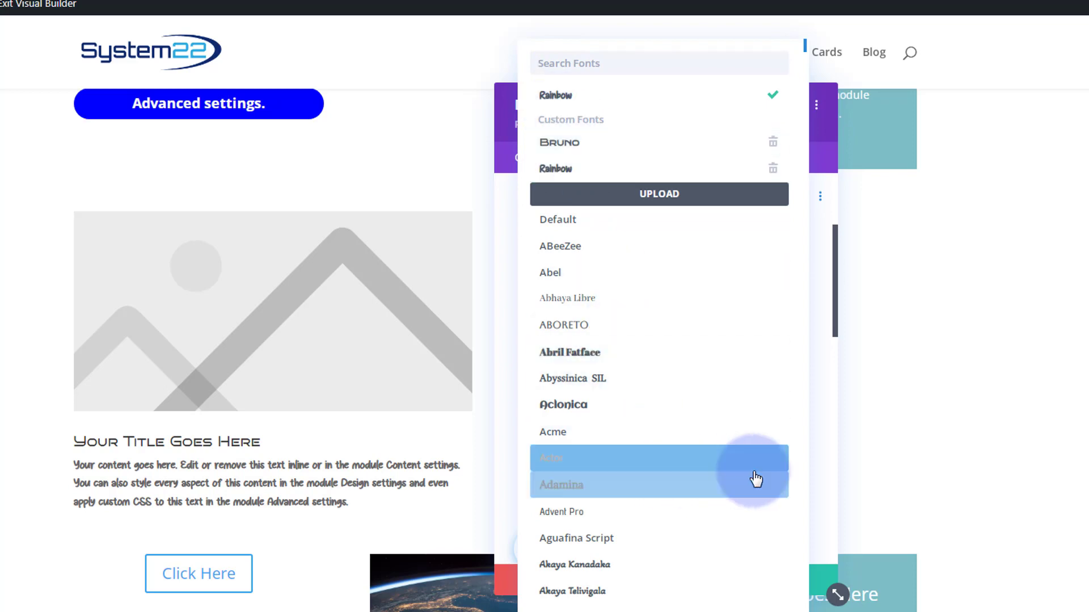
pyautogui.click(827, 475)
pyautogui.click(804, 581)
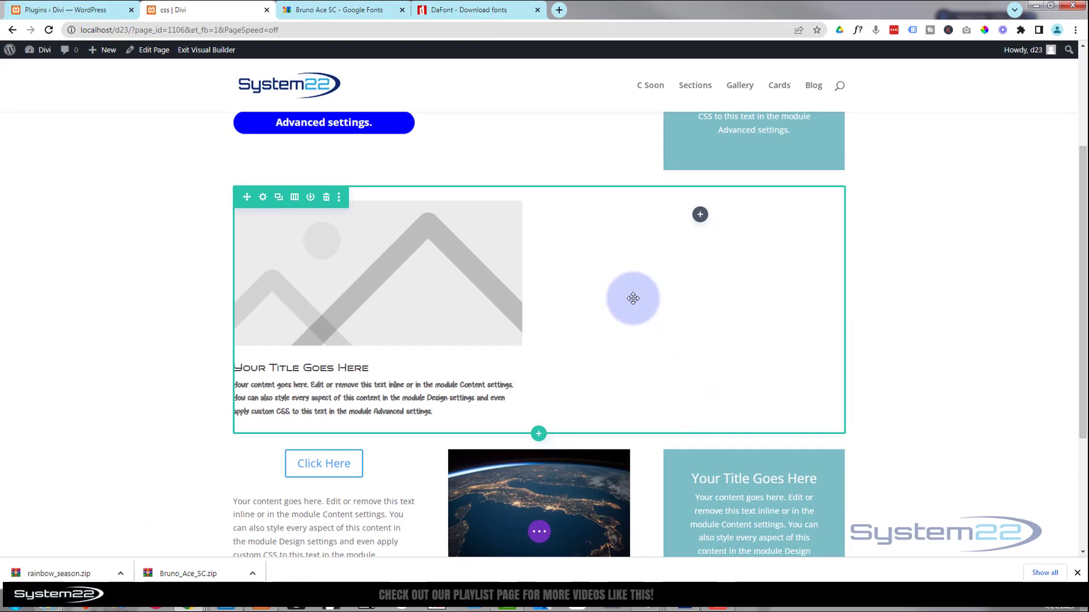
# Step: On the Plugins page, deactivate Easy SVG Support, then delete it
pyautogui.click(61, 7)
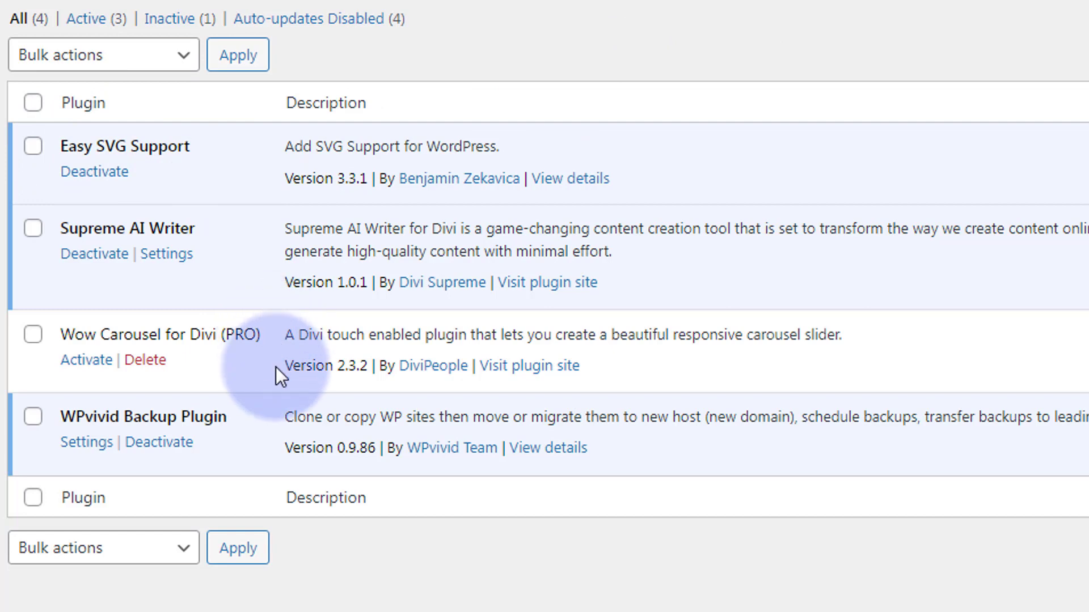
pyautogui.click(89, 182)
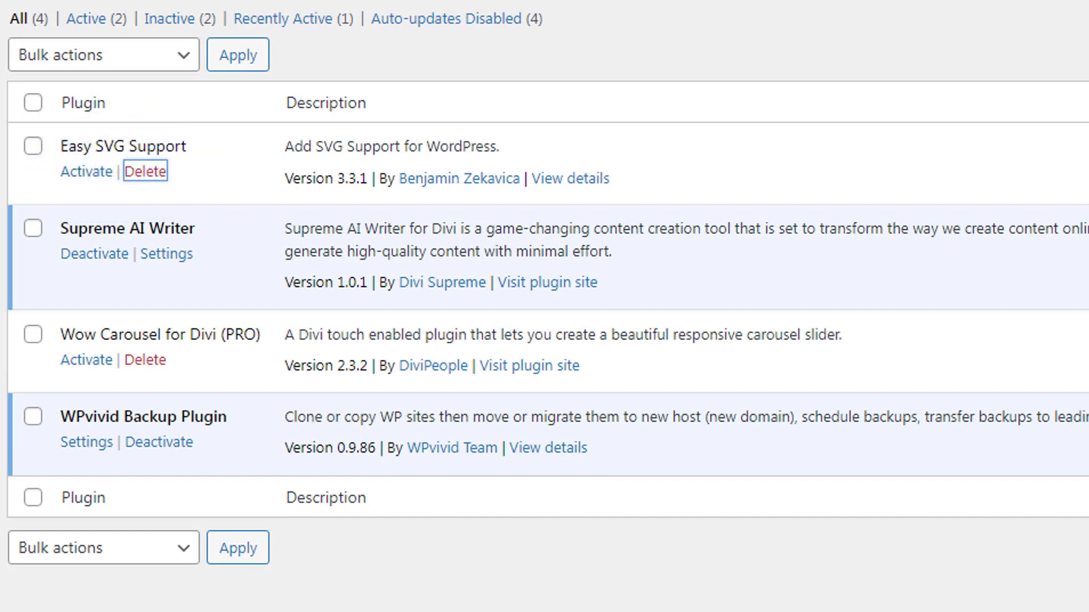
pyautogui.click(986, 13)
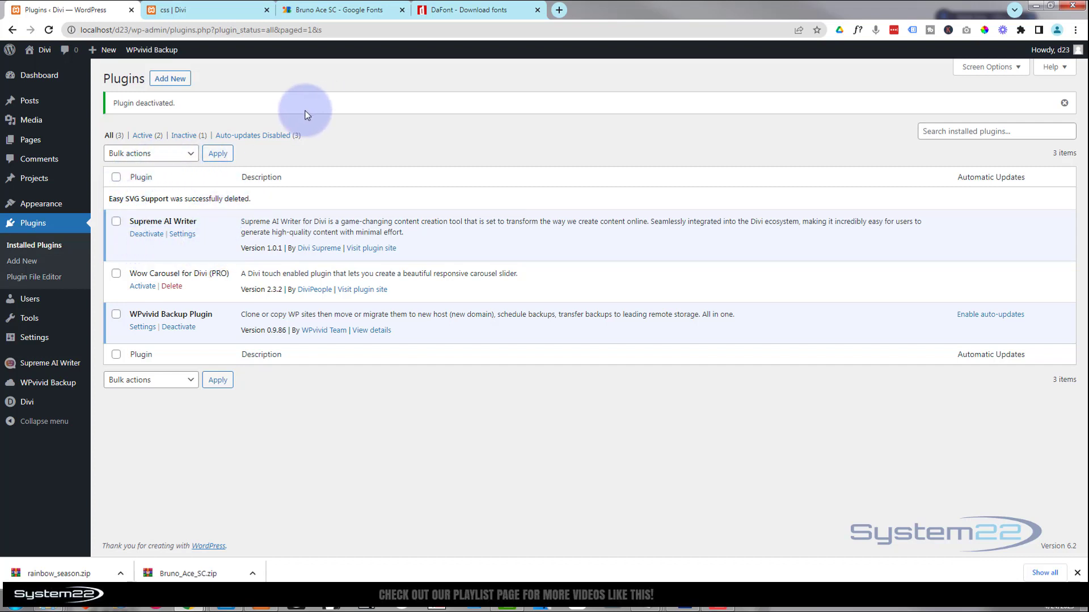
# Step: Save the css page as a draft and exit the Visual Builder to the live page
pyautogui.click(214, 12)
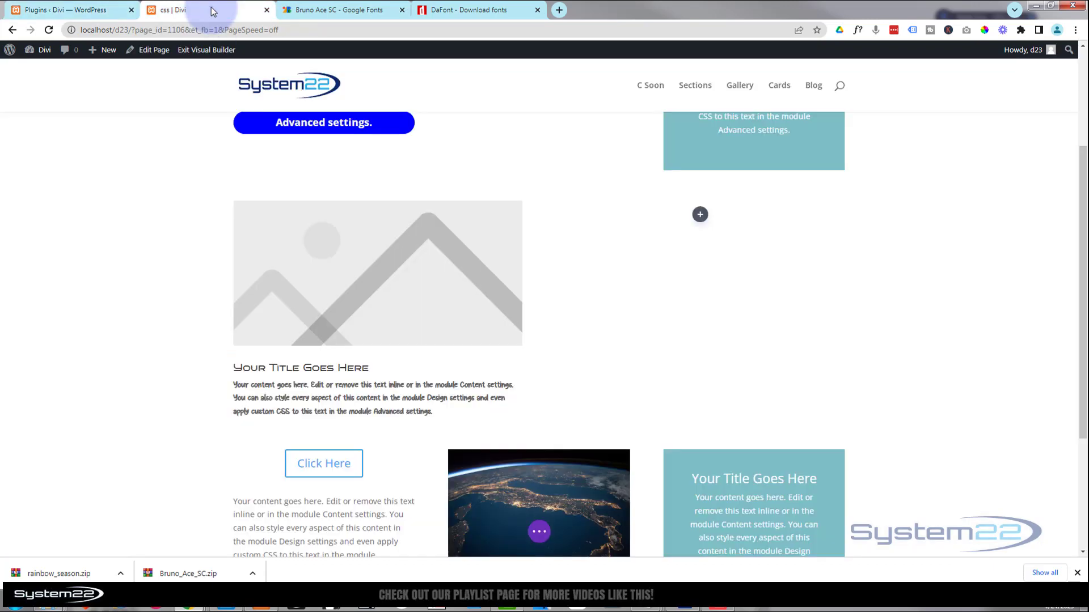
pyautogui.click(539, 532)
pyautogui.click(986, 532)
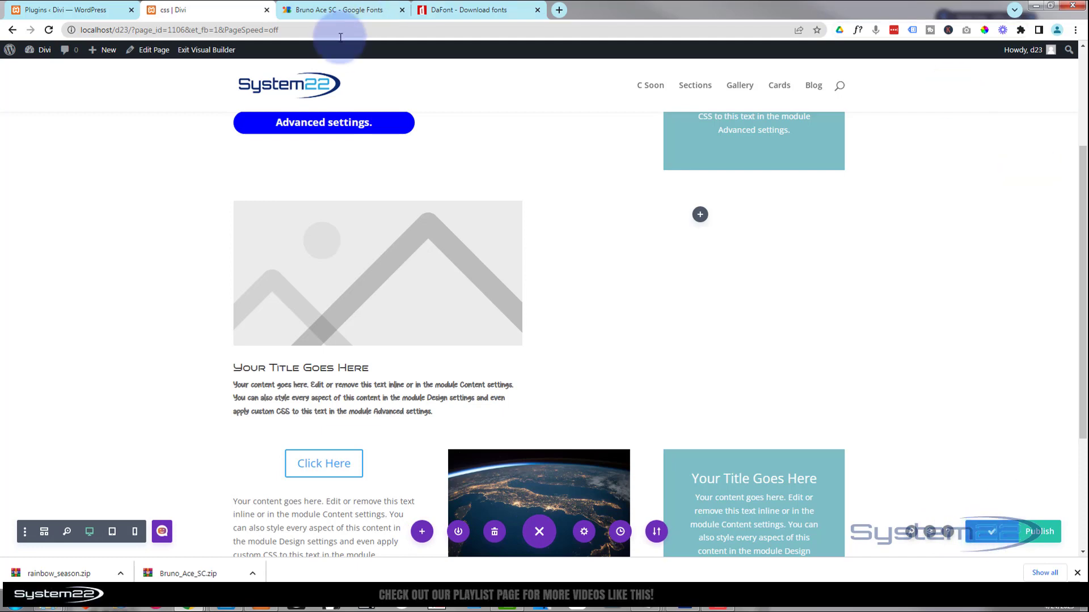
pyautogui.click(207, 50)
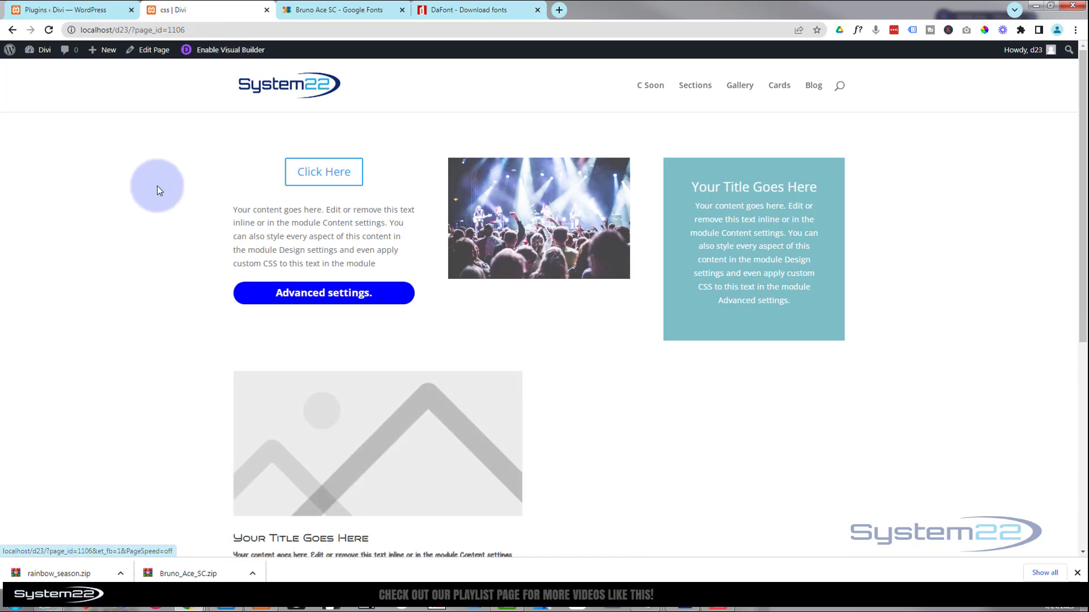
pyautogui.scroll(-5, 164, 187)
pyautogui.scroll(1, 165, 185)
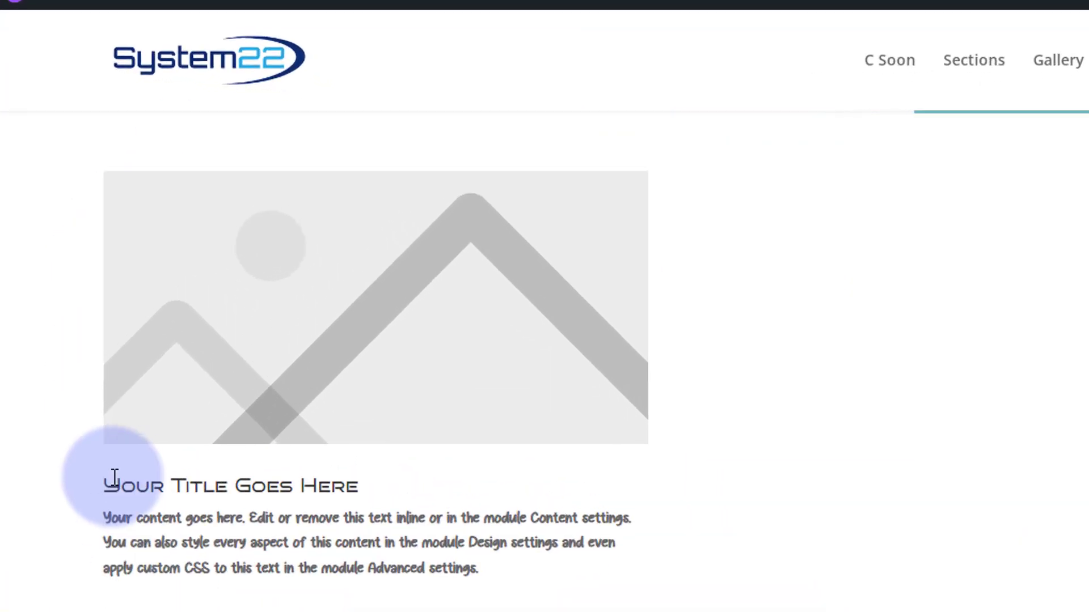
pyautogui.moveTo(107, 479); pyautogui.dragTo(360, 469)
pyautogui.click(363, 483)
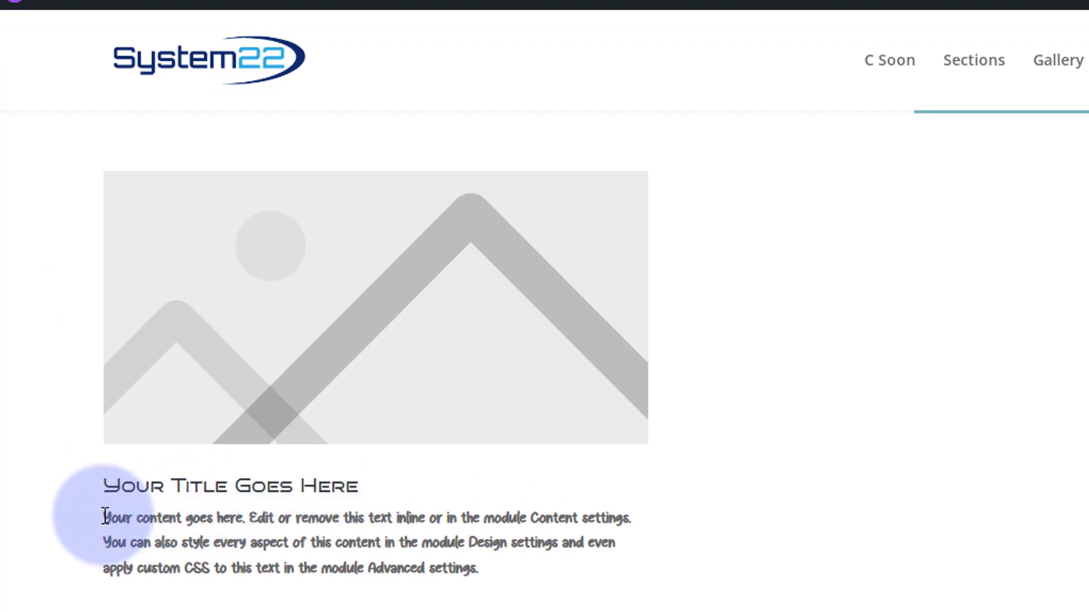
pyautogui.moveTo(107, 516); pyautogui.dragTo(501, 575)
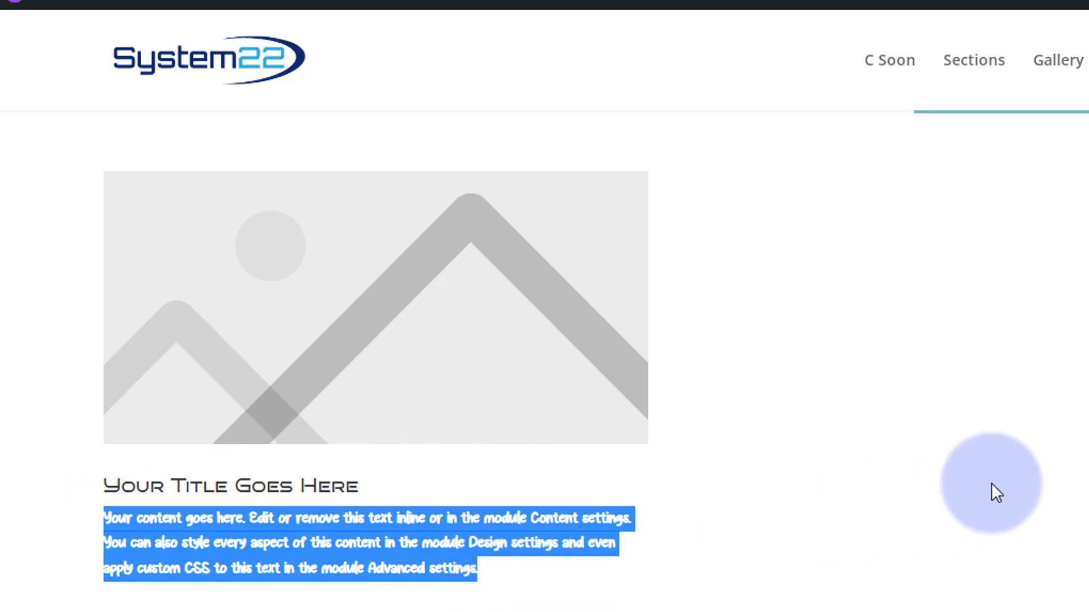
pyautogui.click(867, 482)
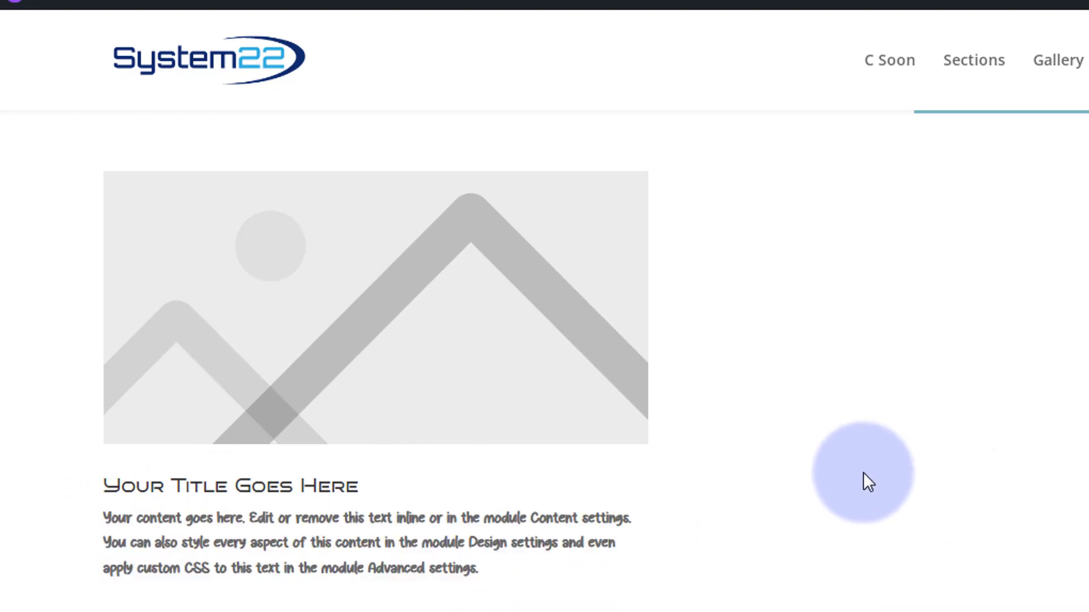